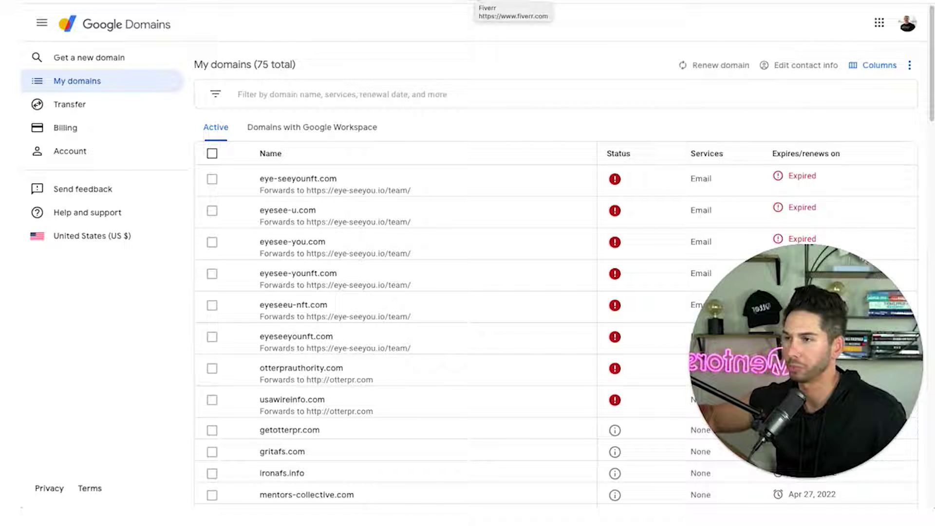
Glance at the Google account panel, then scroll through the list of owned domains.
left_click(909, 23)
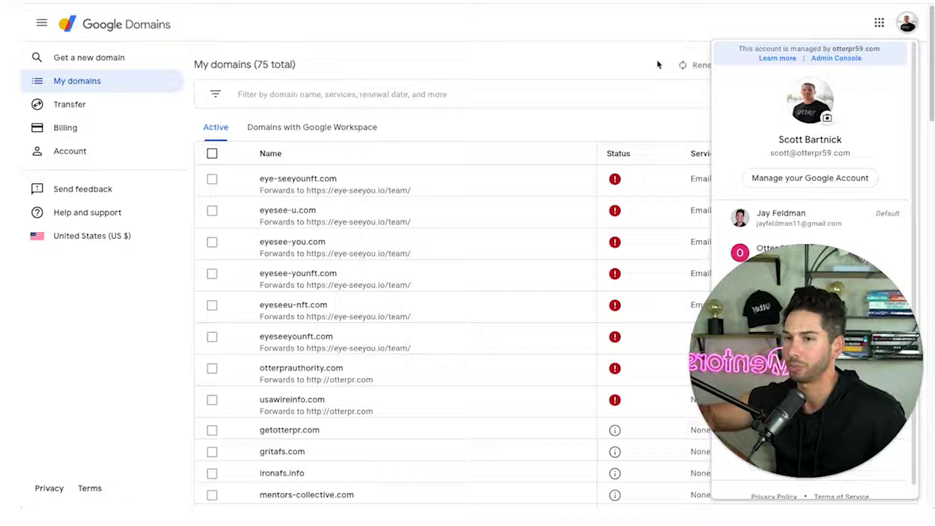
left_click(589, 37)
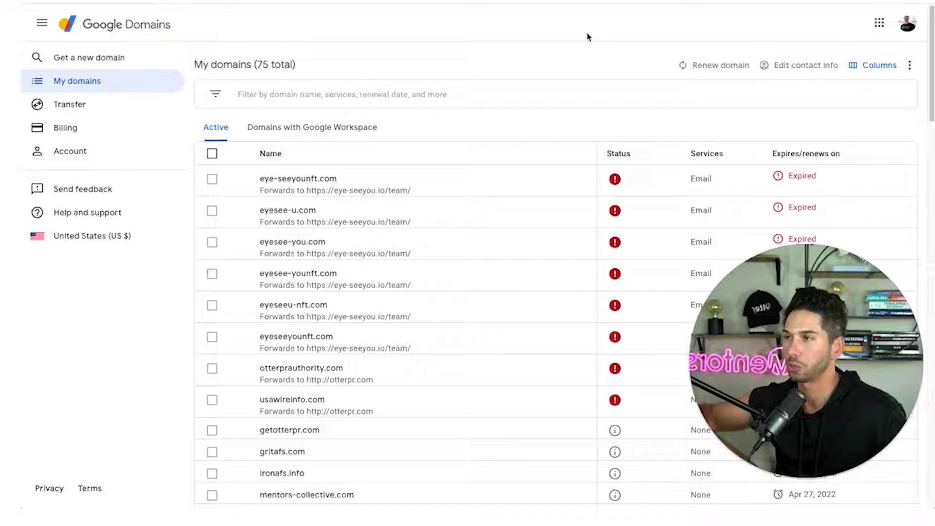
scroll(271, 207, "down", 15)
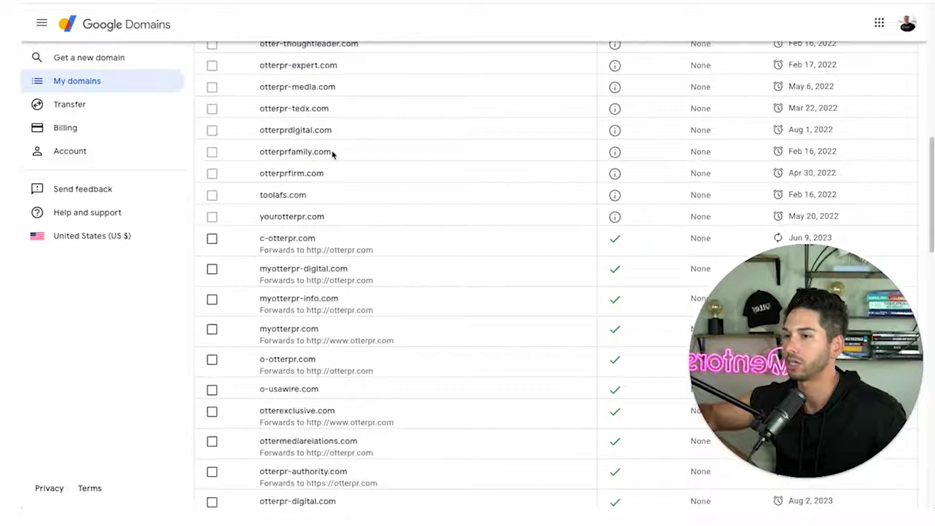
scroll(325, 73, "up", 15)
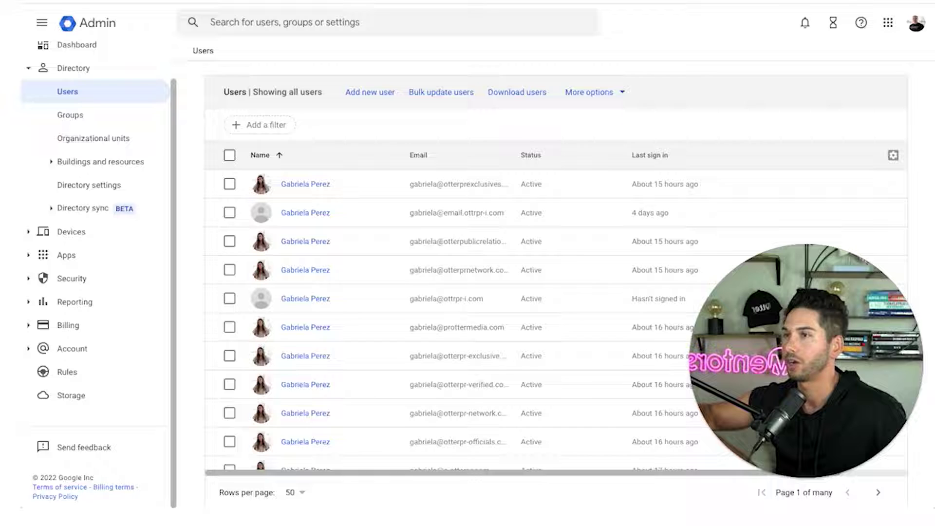
scroll(317, 328, "down", 5)
scroll(320, 272, "down", 5)
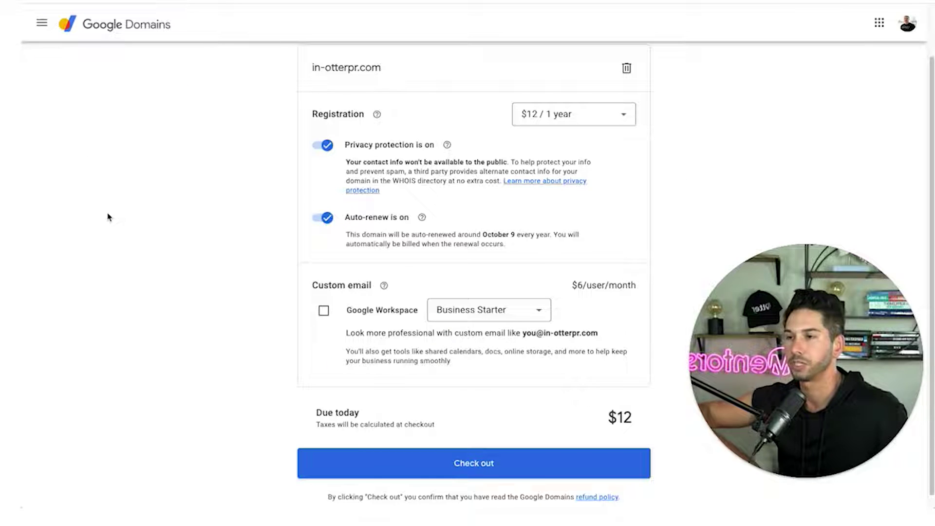
Check out the cart to buy in-otterpr.com for $12 for one year.
scroll(188, 226, "up", 2)
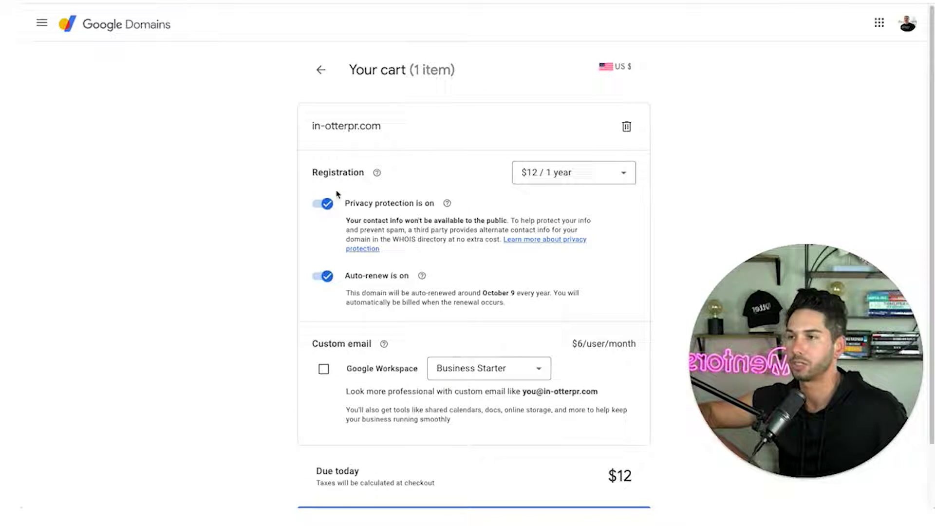
scroll(338, 188, "down", 2)
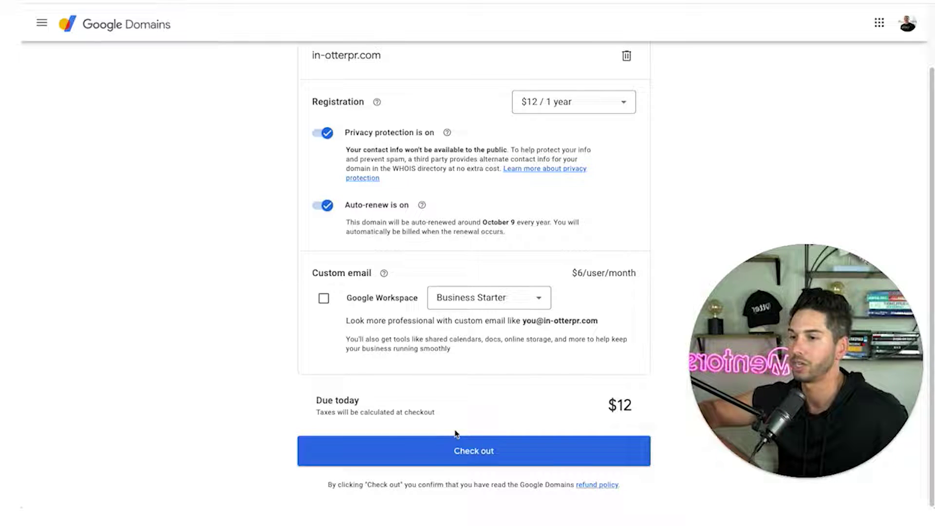
left_click(458, 454)
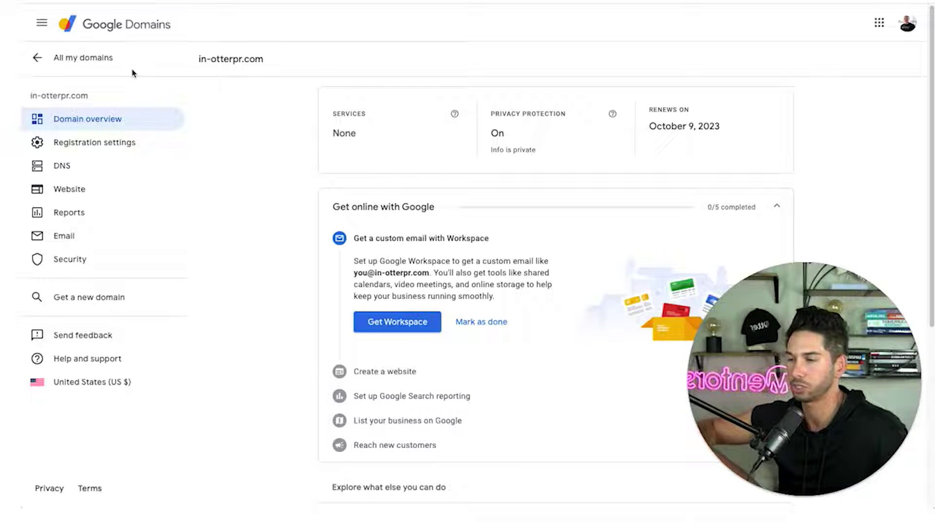
Go from in-otterpr.com's registration settings to its Website page and start Forward domain.
scroll(351, 174, "down", 2)
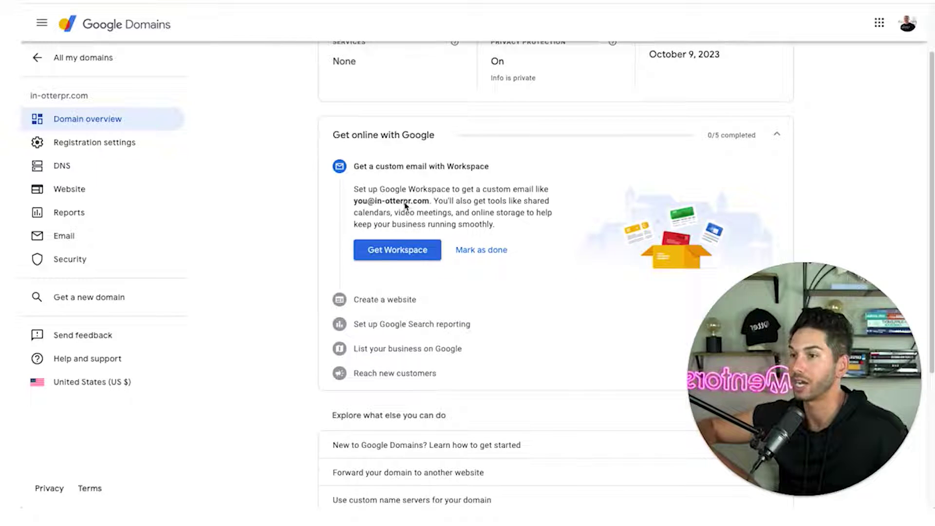
scroll(285, 232, "down", 5)
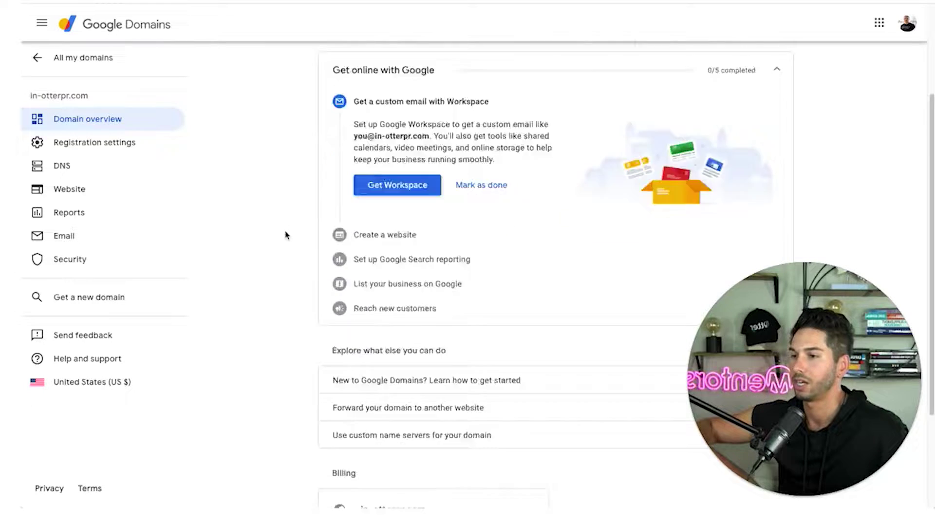
scroll(306, 230, "up", 7)
scroll(320, 239, "down", 5)
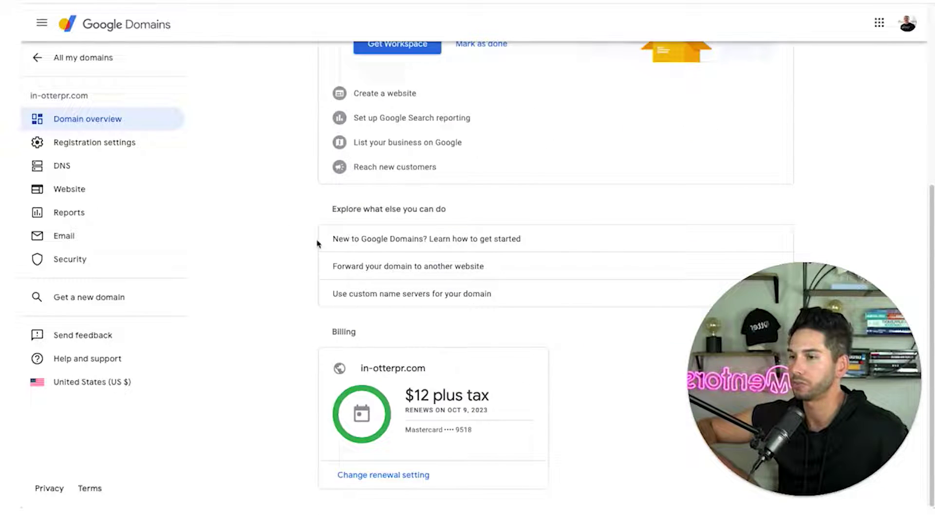
left_click(363, 475)
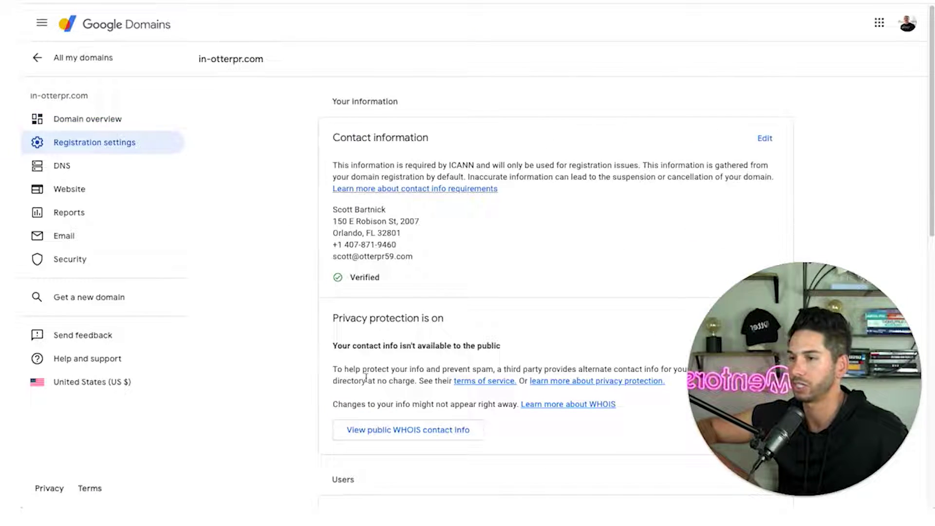
left_click(70, 190)
left_click(597, 371)
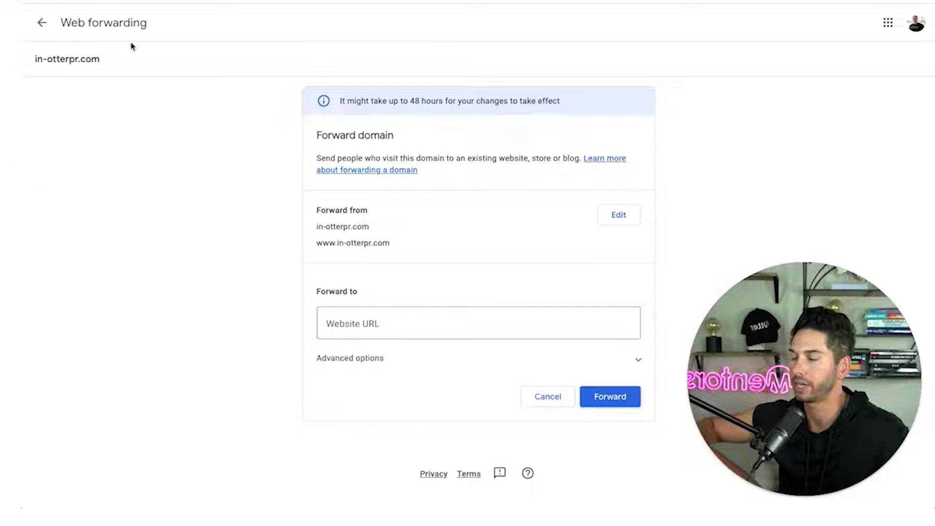
left_click(427, 328)
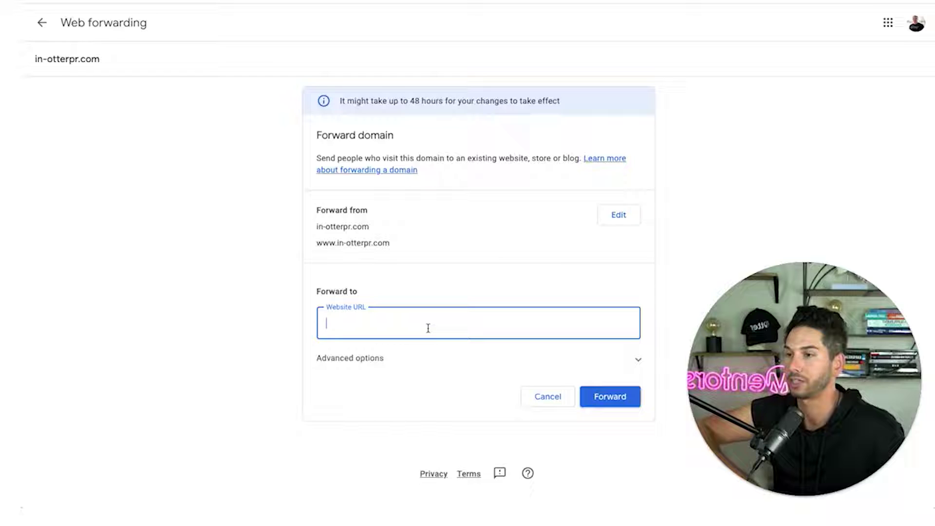
type("ww")
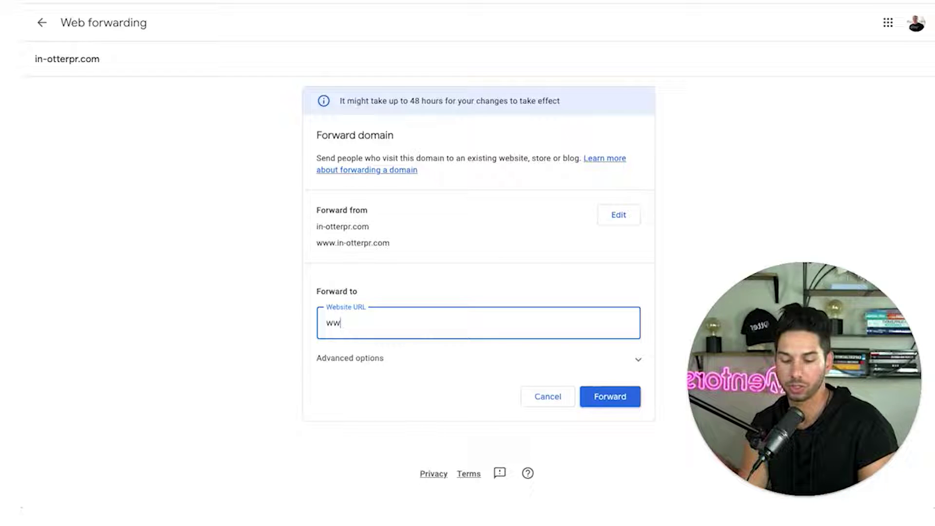
type("w.otterpr.com")
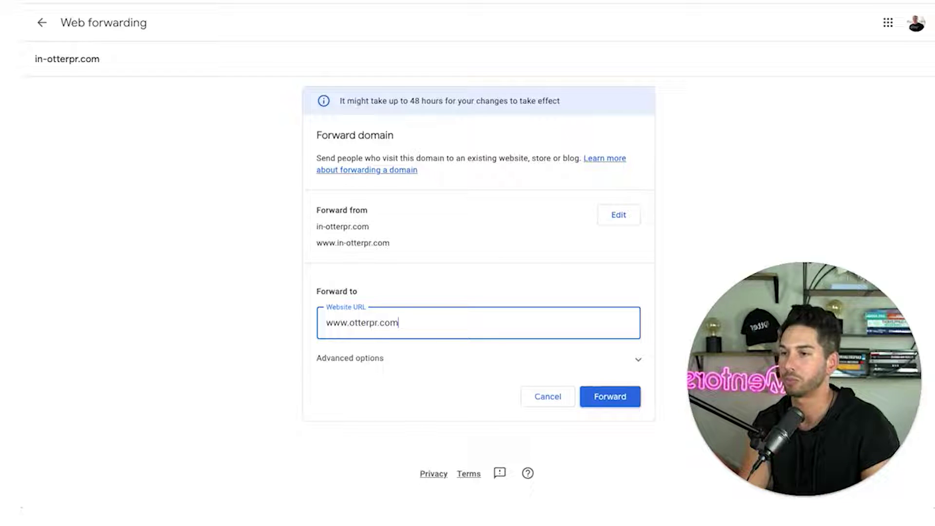
left_click(426, 363)
scroll(401, 362, "down", 2)
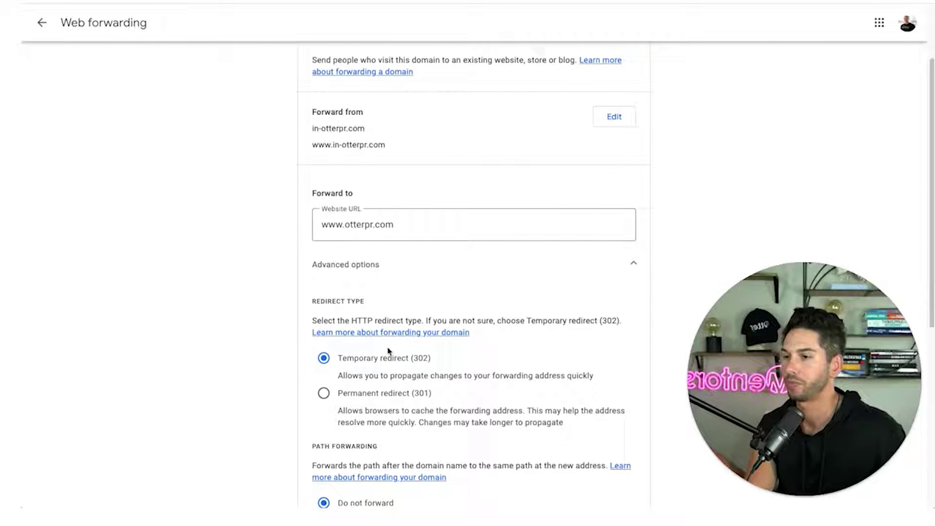
scroll(362, 272, "down", 1)
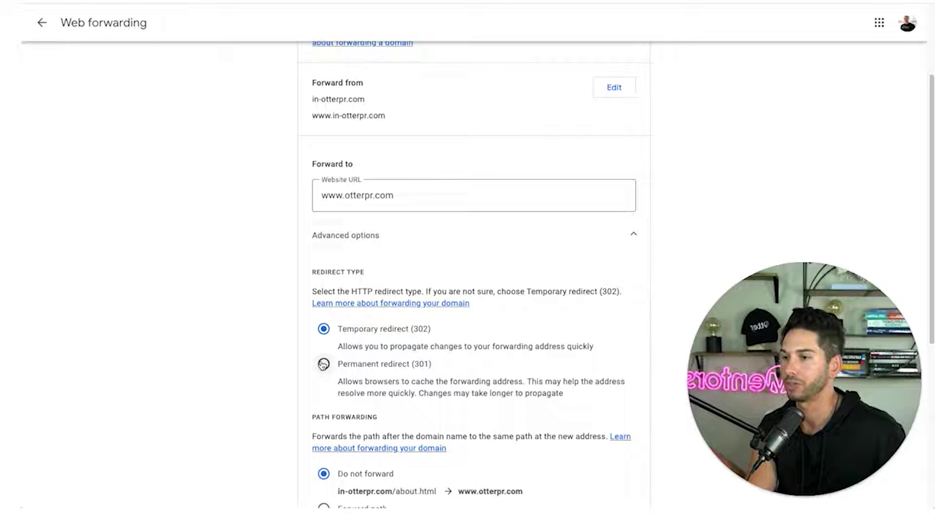
left_click(323, 365)
Turn on SSL and path forwarding, then save the web forwarding settings.
scroll(291, 323, "down", 4)
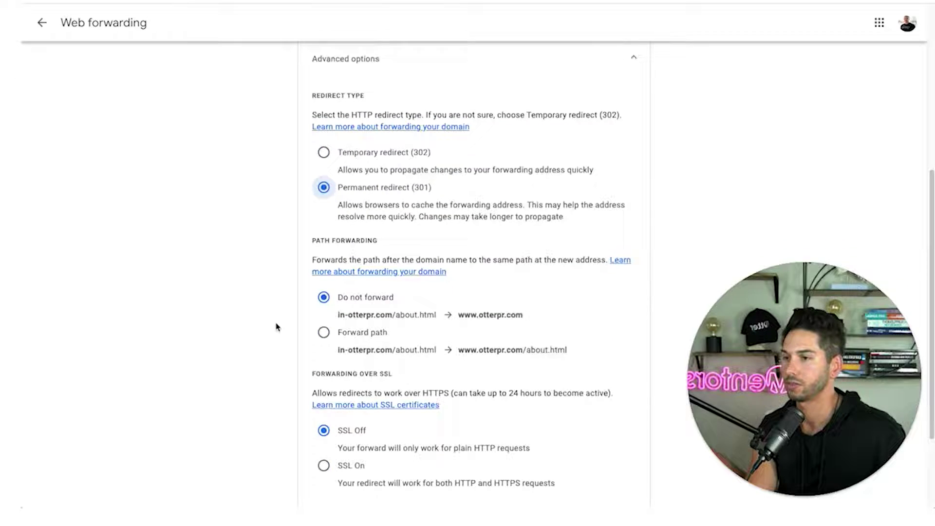
scroll(276, 327, "down", 2)
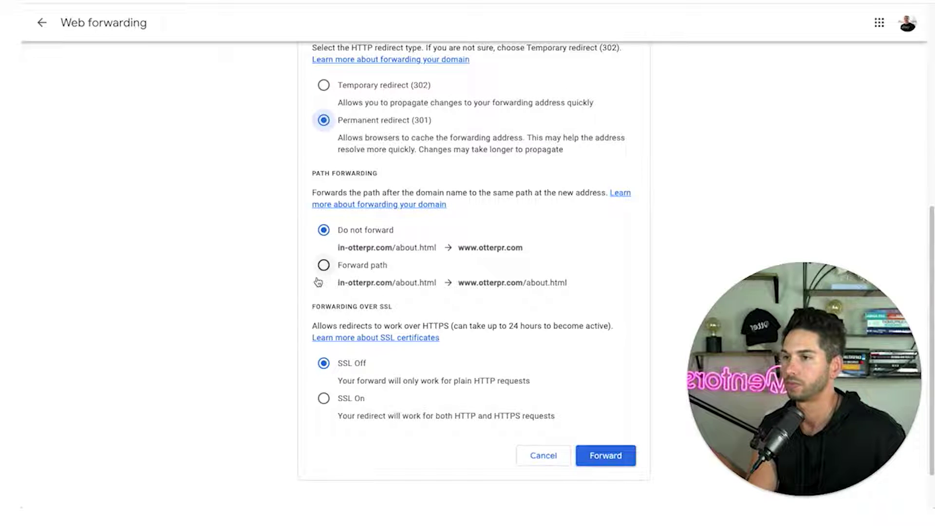
scroll(290, 291, "down", 2)
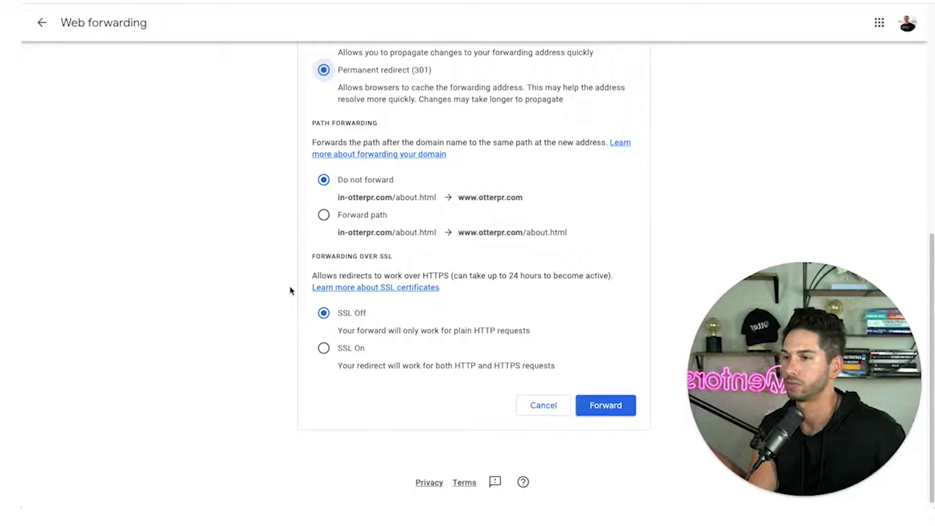
left_click(322, 342)
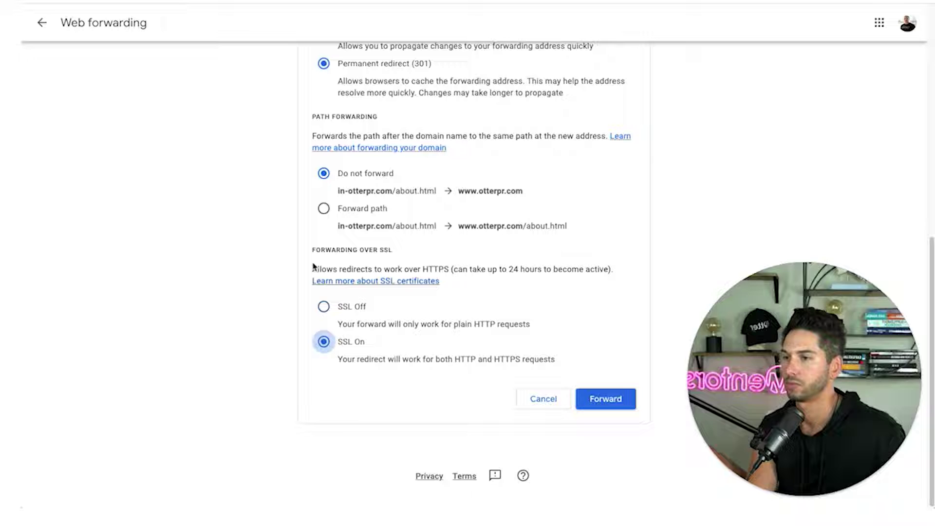
left_click(323, 208)
left_click(607, 402)
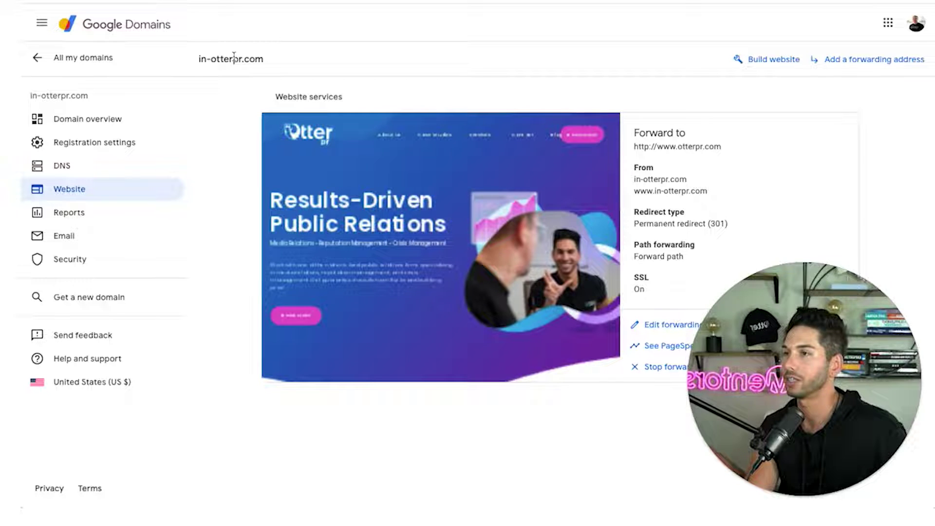
triple_click(234, 57)
key("ctrl+c")
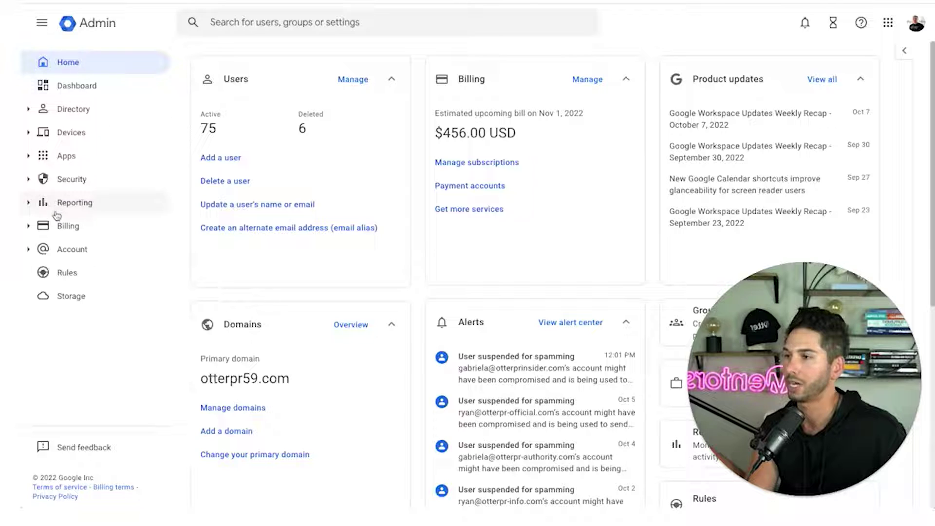
left_click(67, 248)
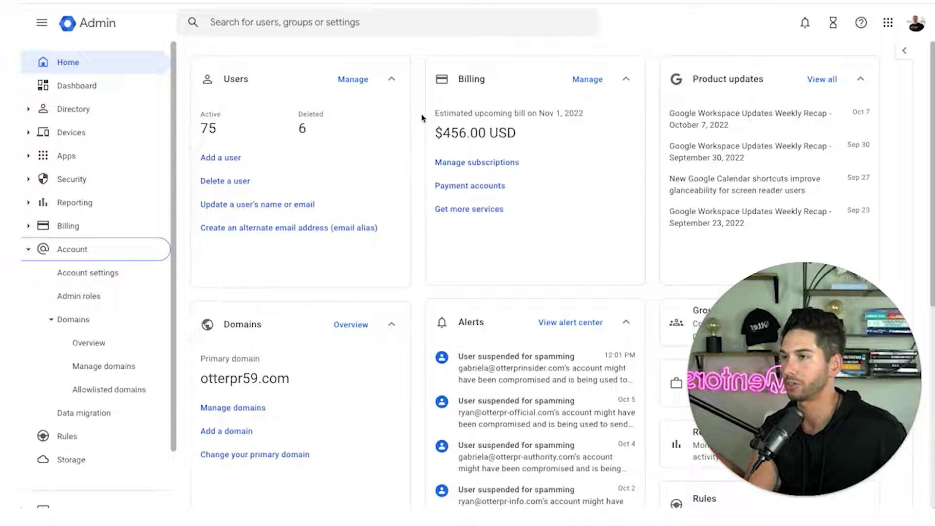
left_click(68, 326)
left_click(68, 326)
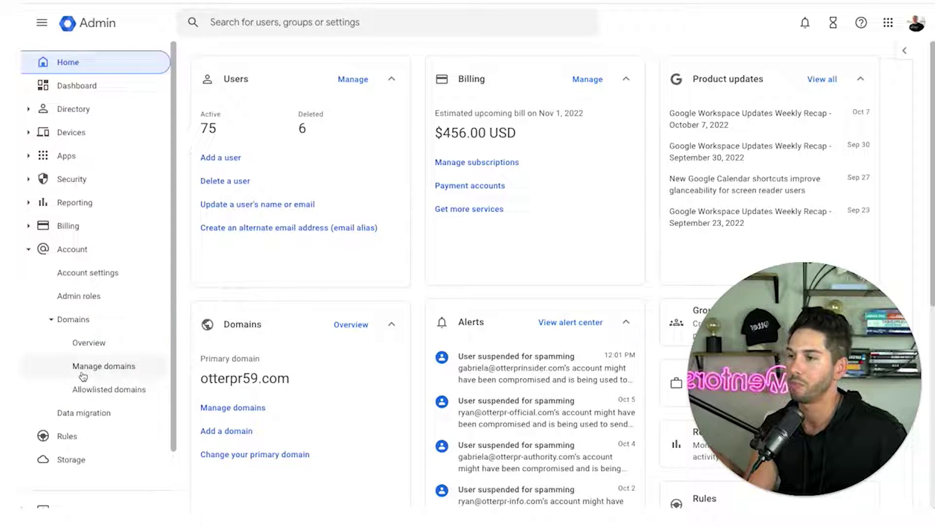
left_click(83, 375)
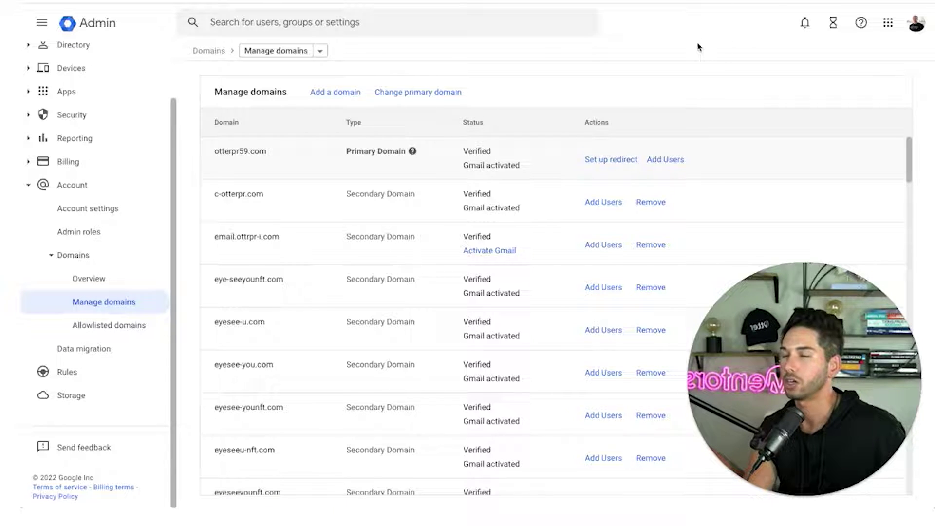
left_click(321, 93)
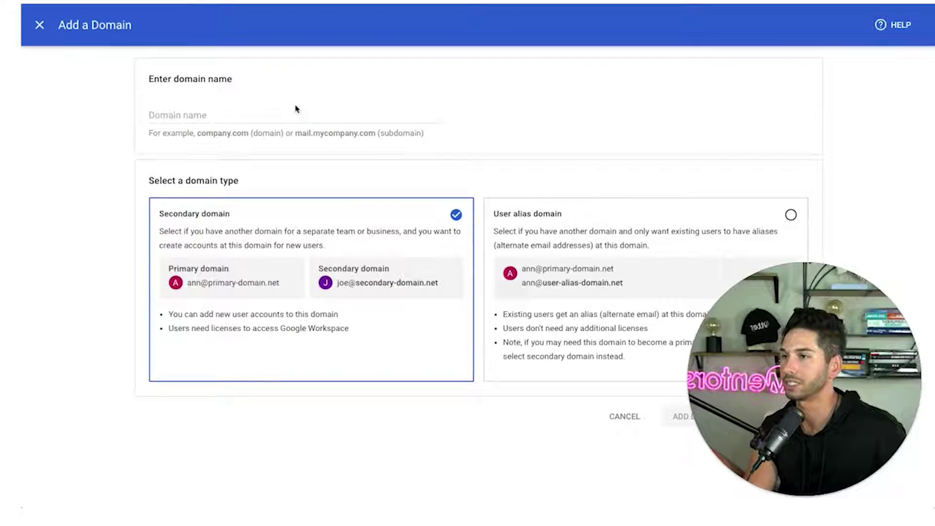
left_click(275, 115)
key("ctrl+v")
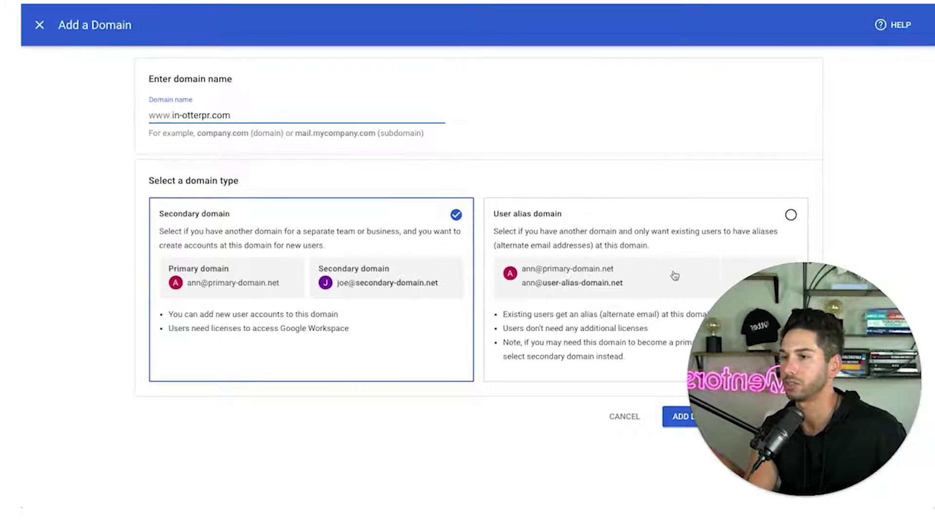
left_click_drag(791, 322, 793, 116)
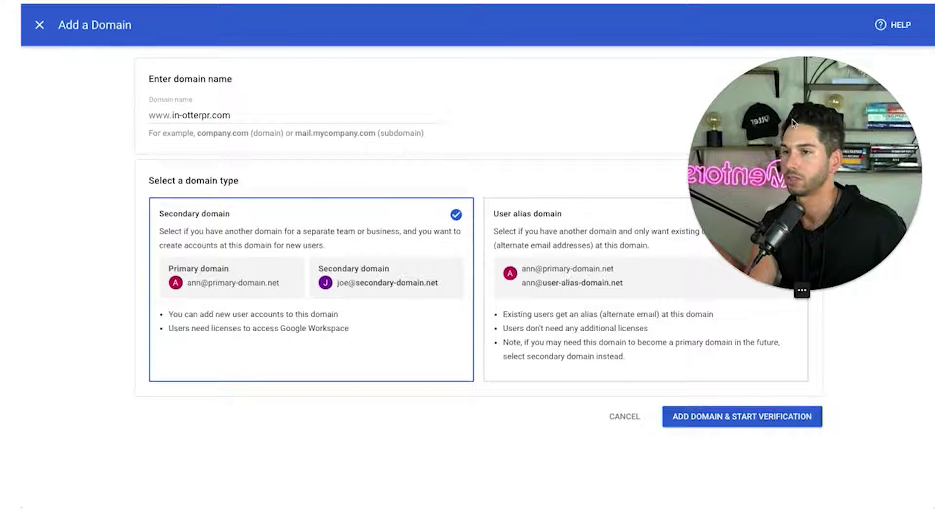
left_click(726, 418)
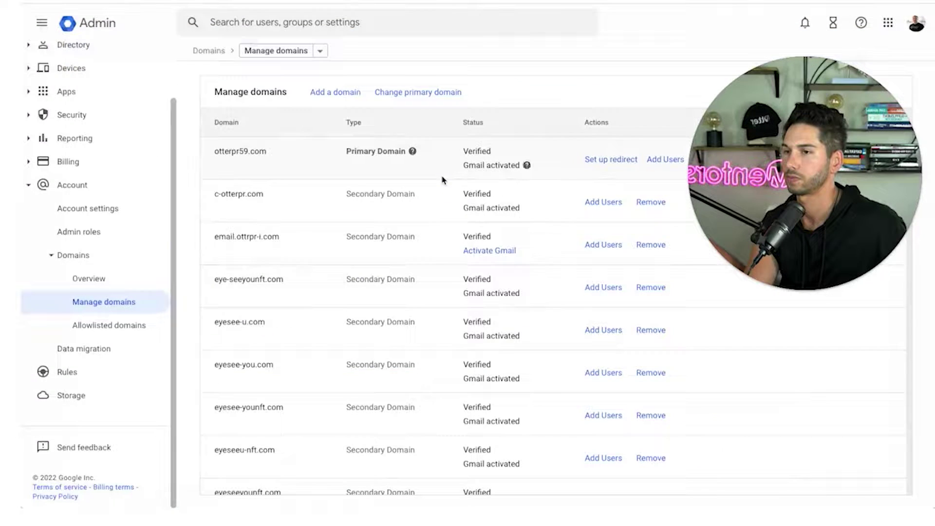
Activate Gmail for in-otterpr.com using MX record setup and sign in to Google Domains.
mouse_move(777, 123)
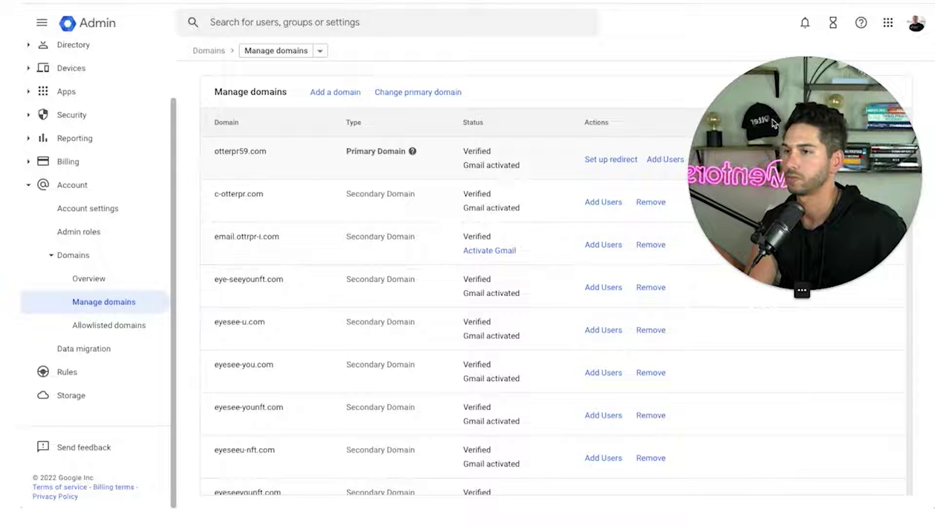
left_click_drag(777, 122, 779, 247)
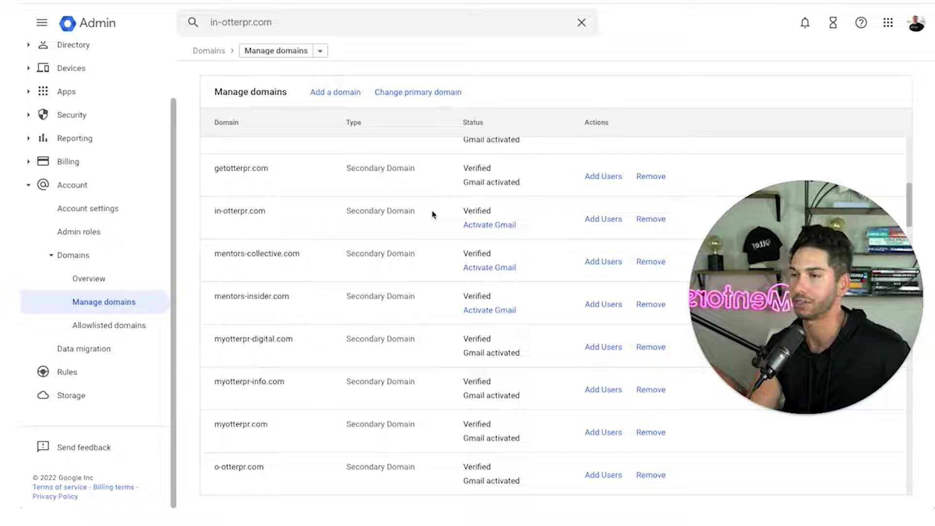
left_click(481, 226)
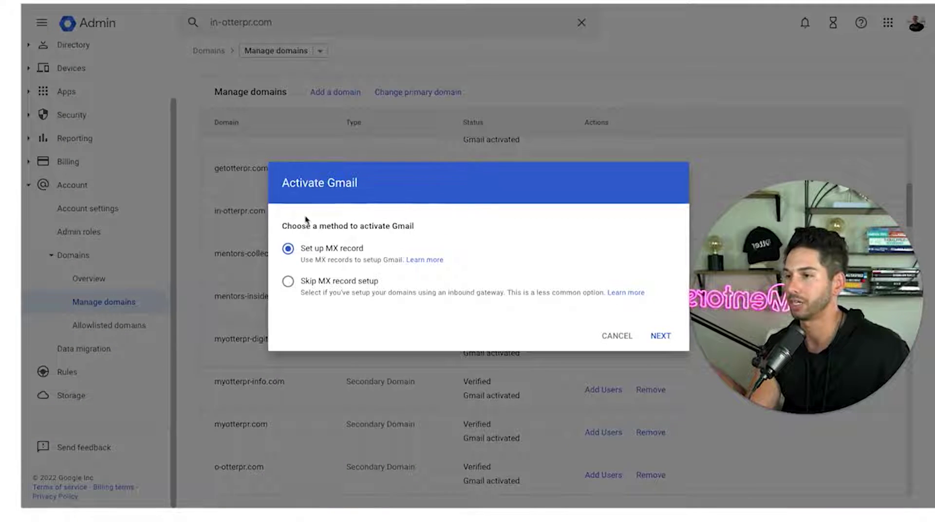
left_click(660, 336)
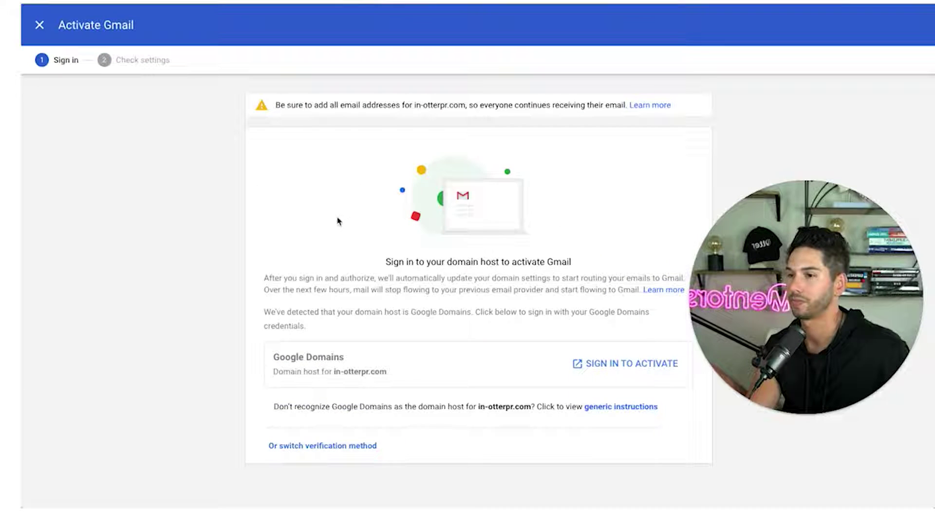
left_click(626, 365)
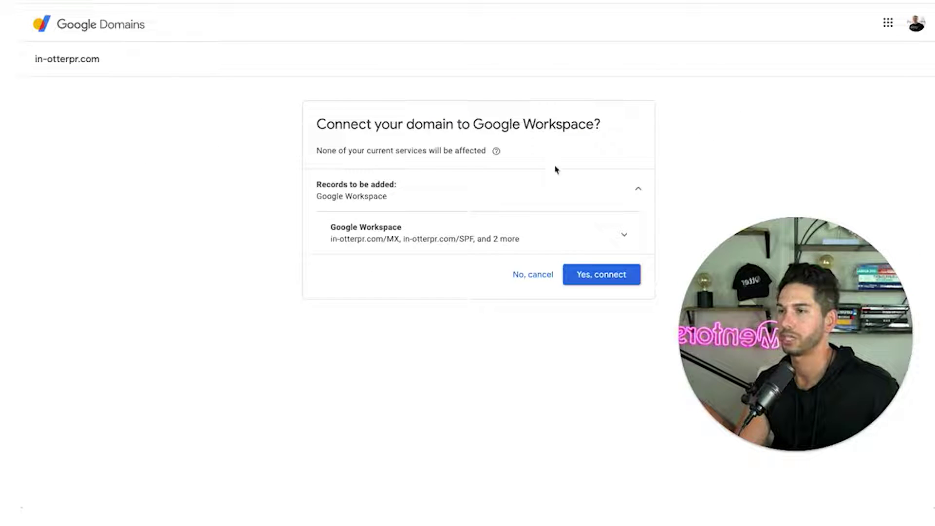
Approve connecting in-otterpr.com to Google Workspace and continue back to the domain settings.
left_click(603, 274)
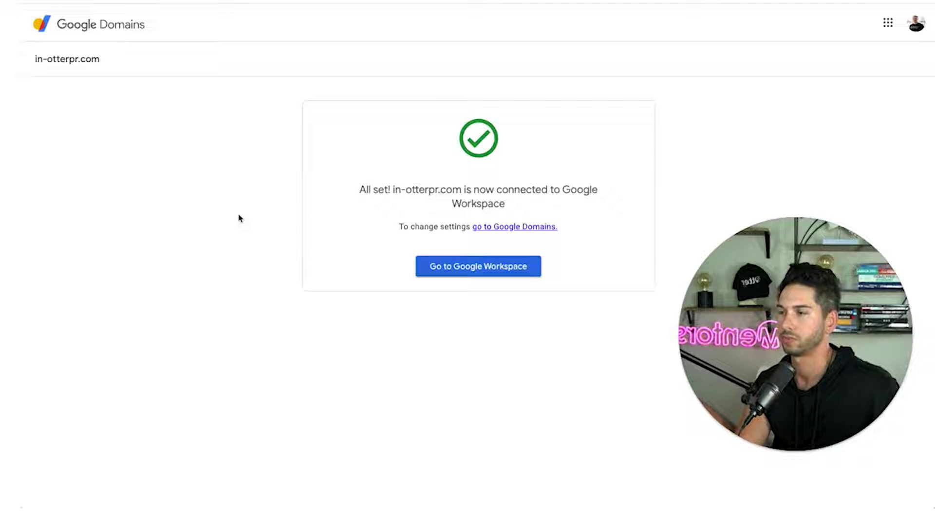
left_click(478, 271)
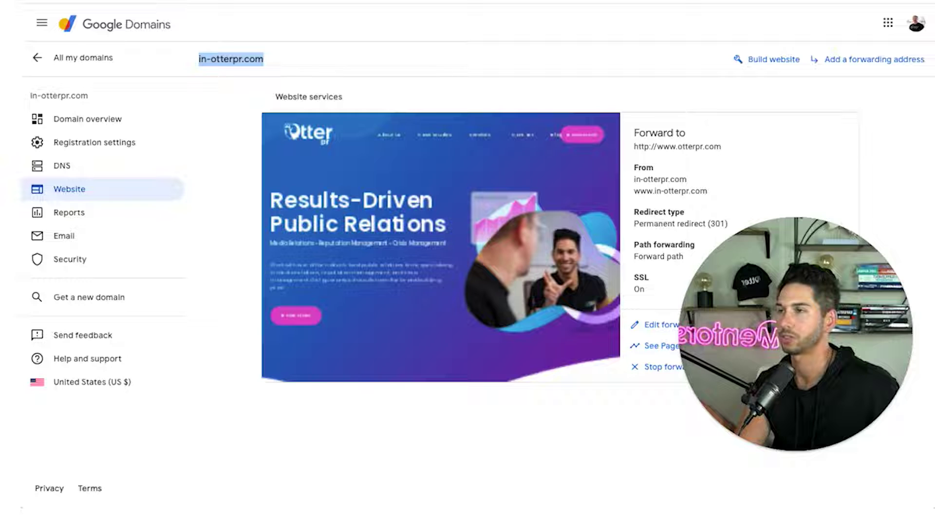
Open in-otterpr.com's DNS page and expand the Google Workspace records to inspect the DKIM value.
left_click(104, 168)
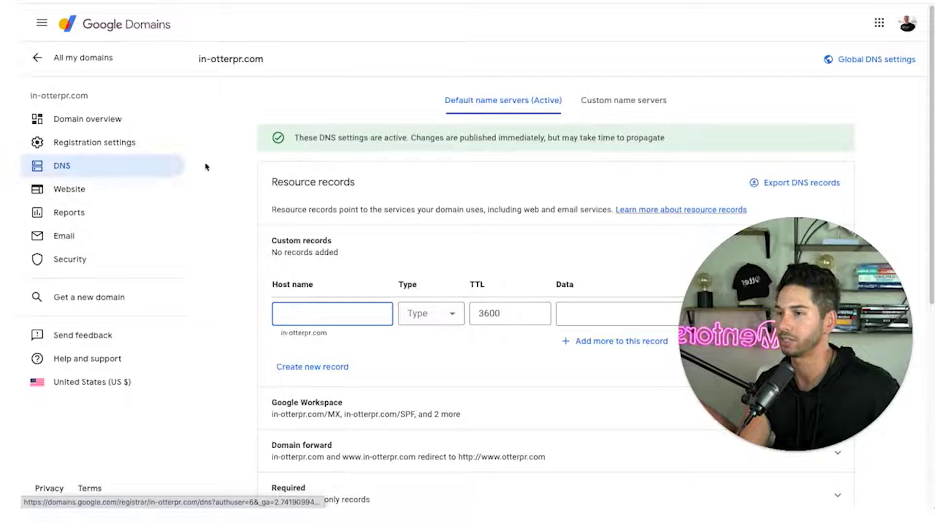
scroll(299, 157, "down", 3)
scroll(293, 162, "down", 2)
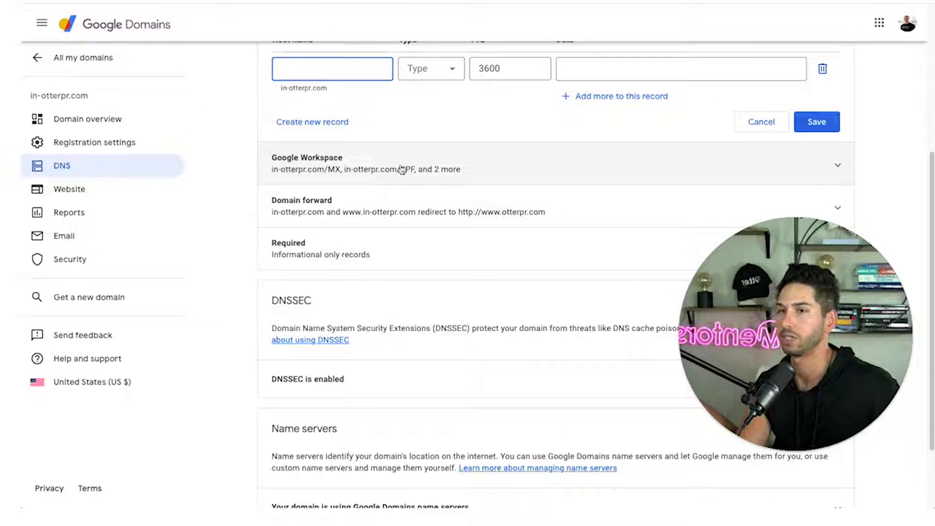
left_click(566, 172)
scroll(403, 186, "down", 1)
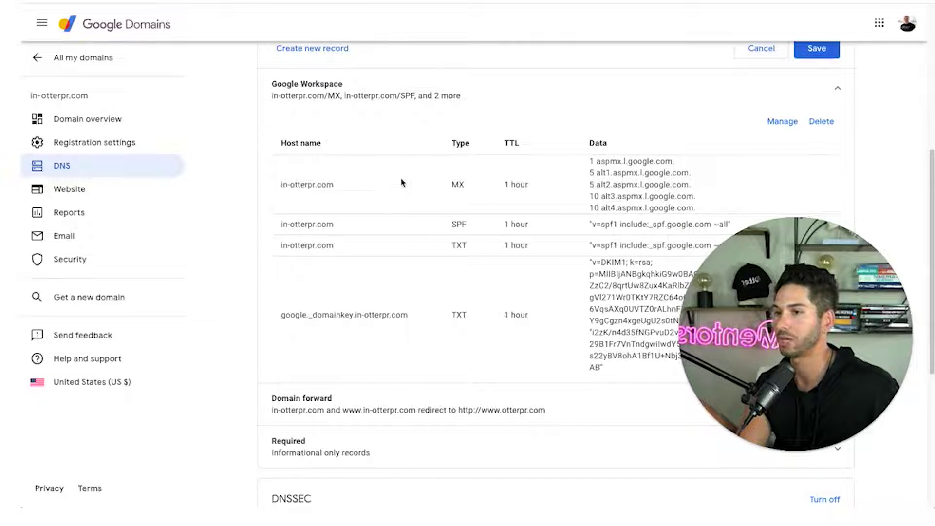
scroll(412, 177, "down", 1)
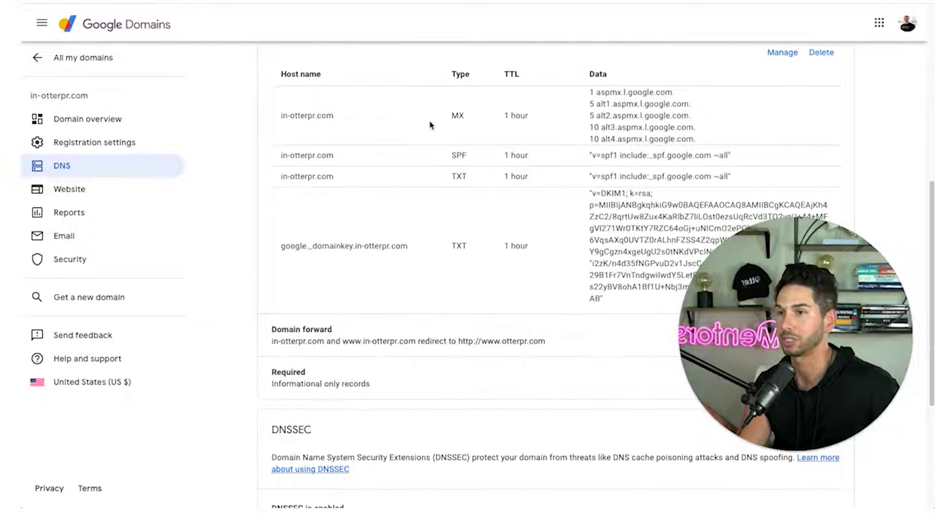
scroll(430, 126, "down", 1)
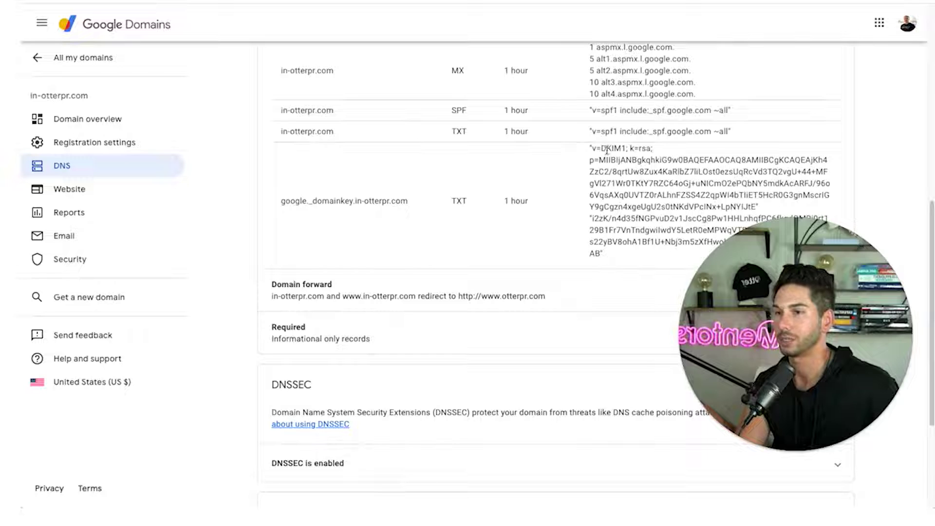
double_click(607, 149)
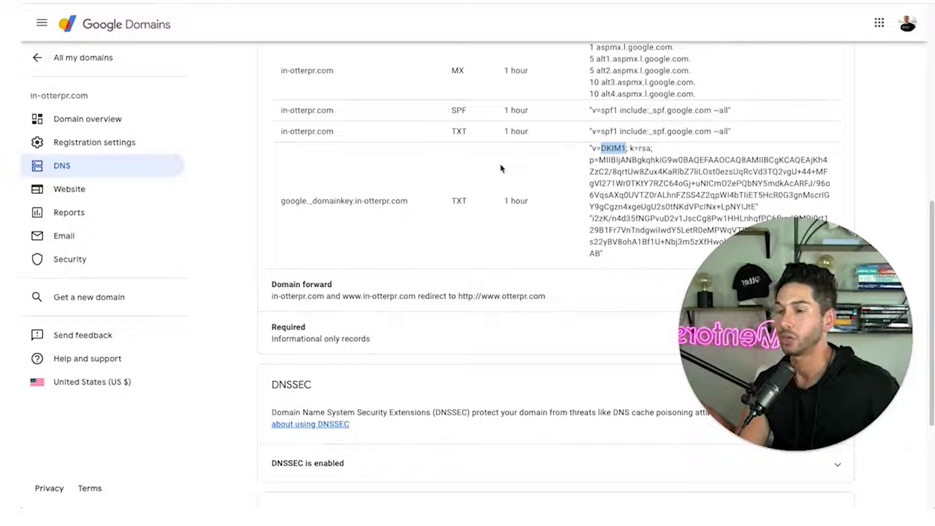
scroll(613, 169, "down", 1)
scroll(613, 171, "up", 2)
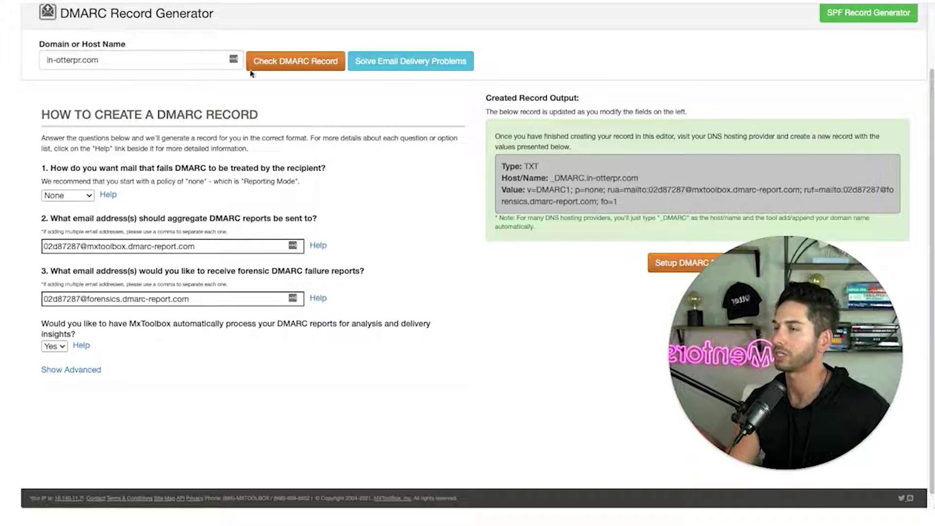
In a new tab, open a DMARC record generator and enter in-otterpr.com as the domain.
scroll(251, 73, "up", 2)
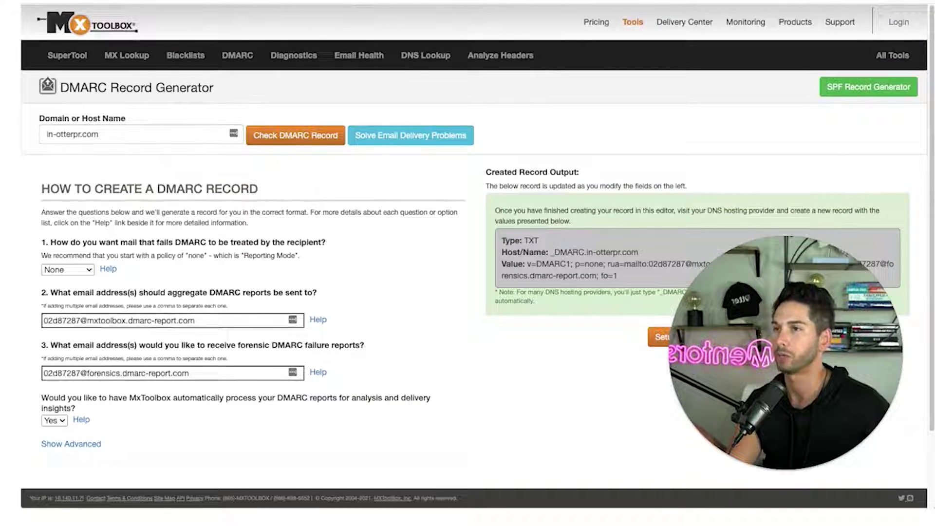
key("ctrl+t")
type("dmarc")
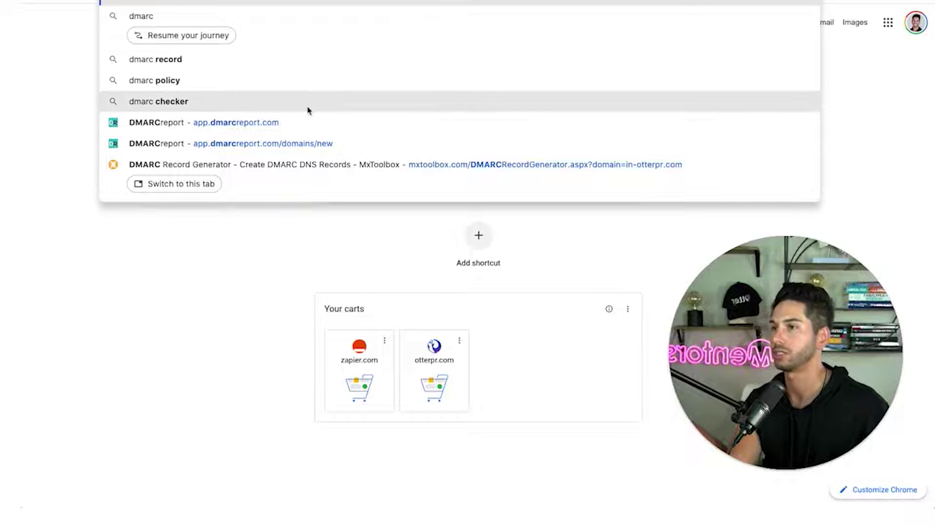
key("Escape")
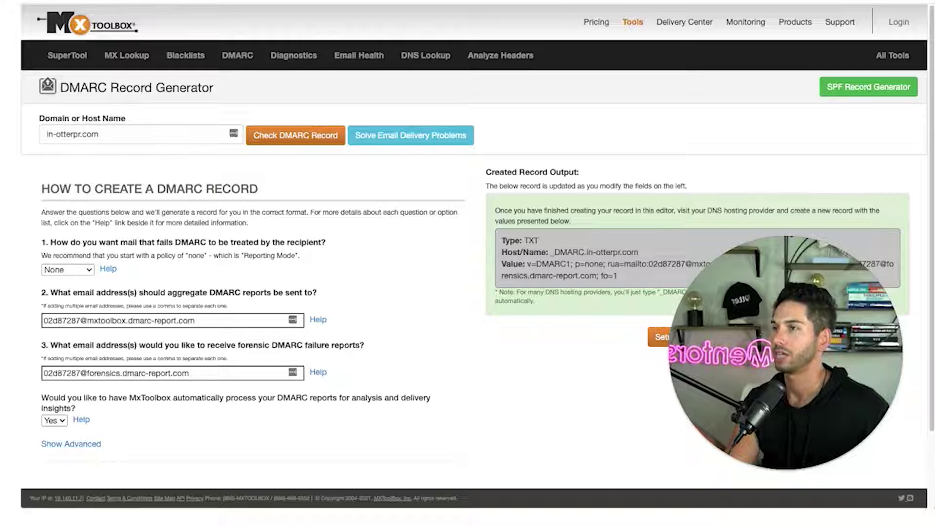
left_click(110, 130)
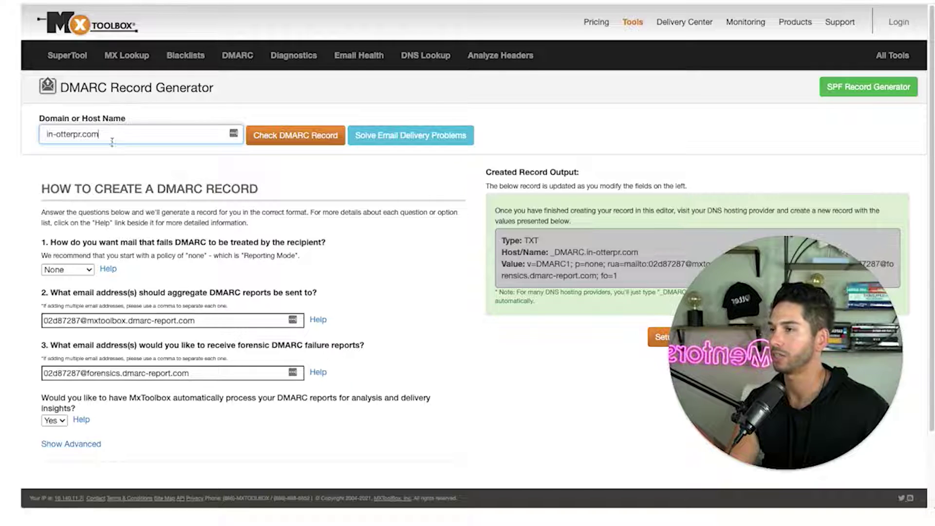
Copy the generated DMARC host name and record value, keeping the failure policy at None.
scroll(286, 181, "down", 2)
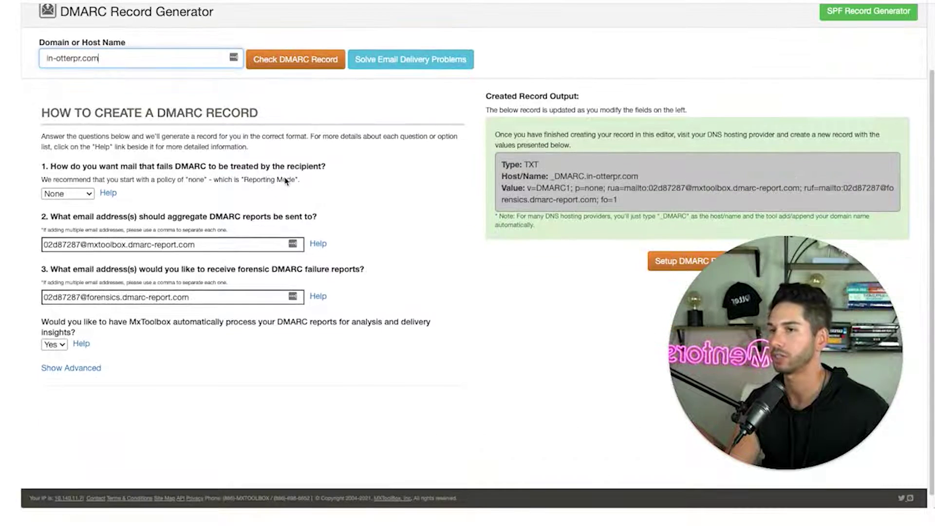
scroll(516, 111, "down", 1)
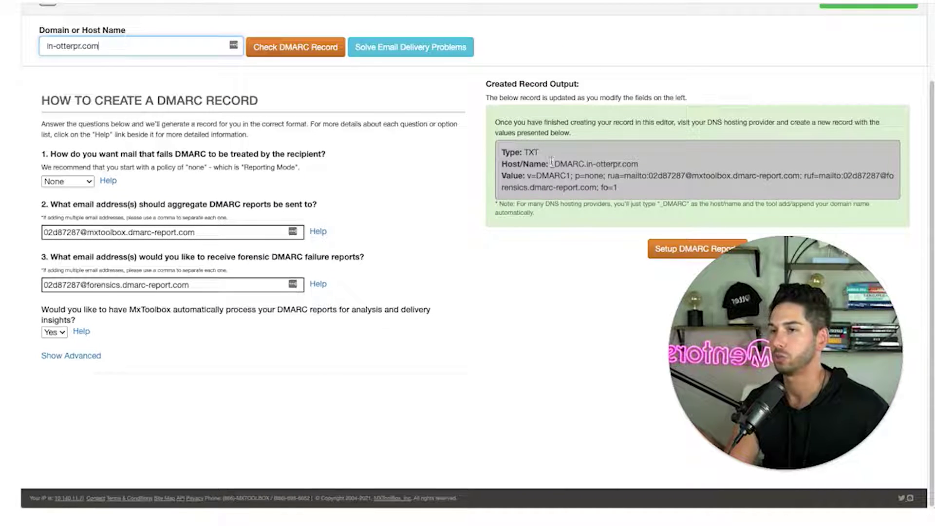
left_click_drag(553, 164, 642, 165)
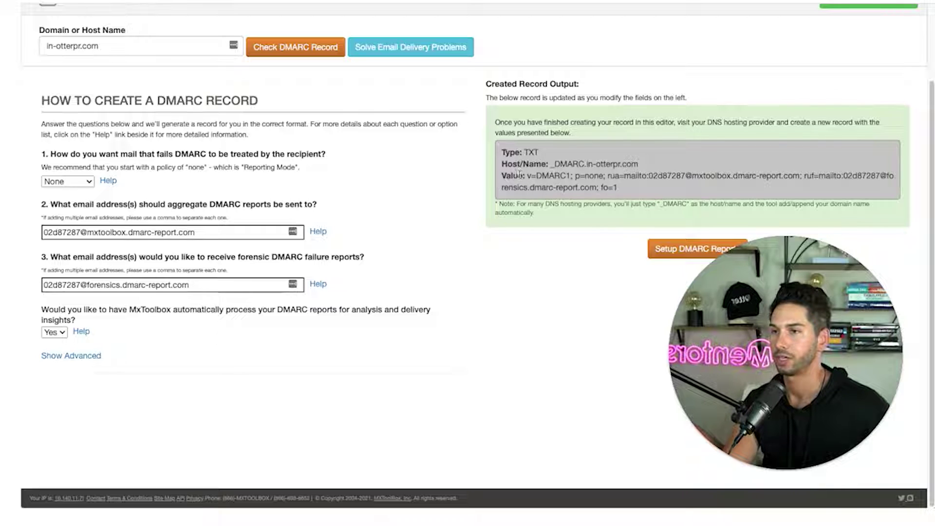
left_click_drag(527, 176, 624, 193)
key("ctrl+c")
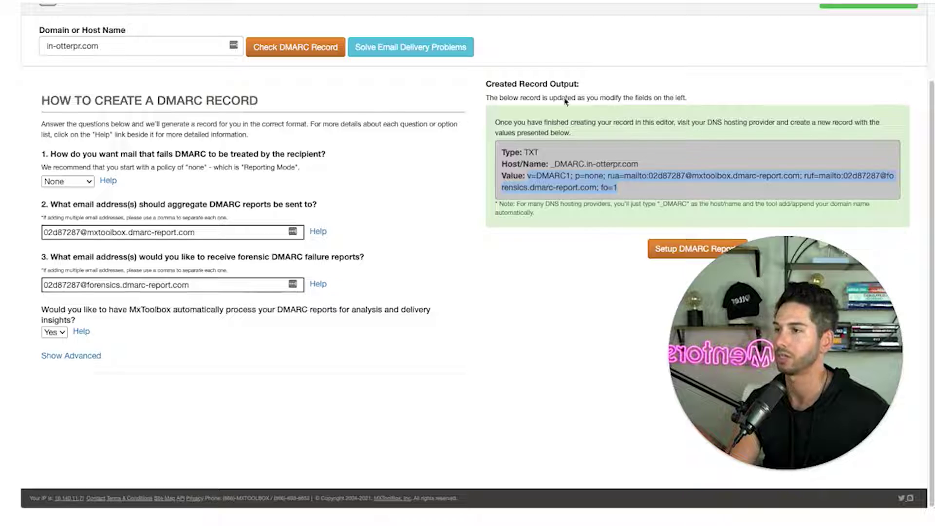
left_click(79, 181)
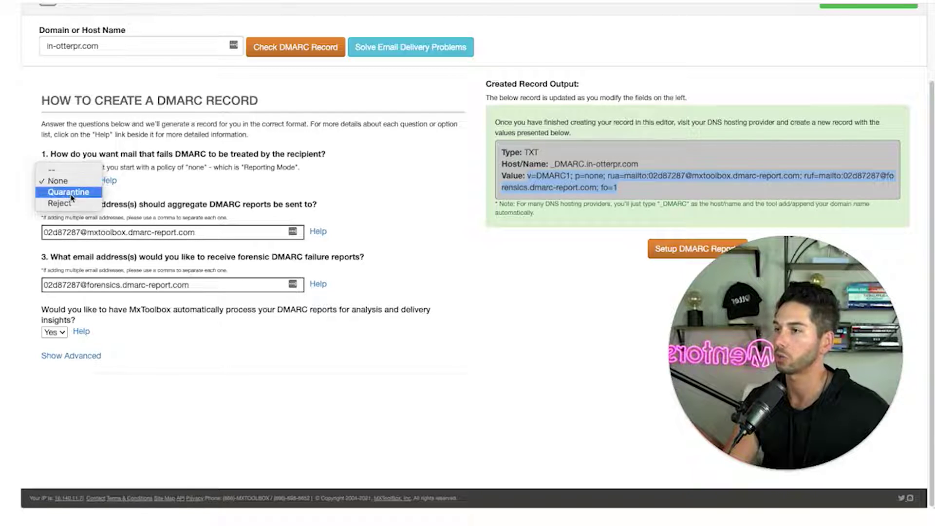
left_click(58, 181)
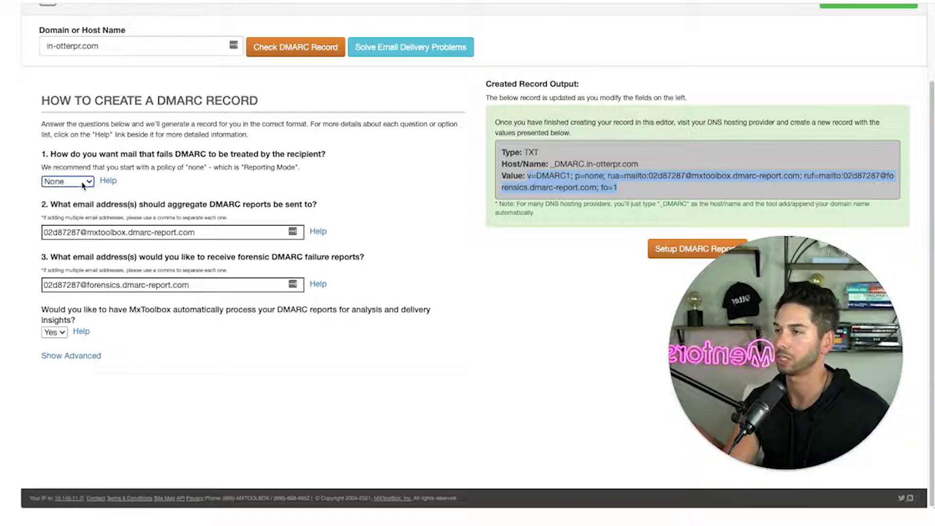
left_click(172, 191)
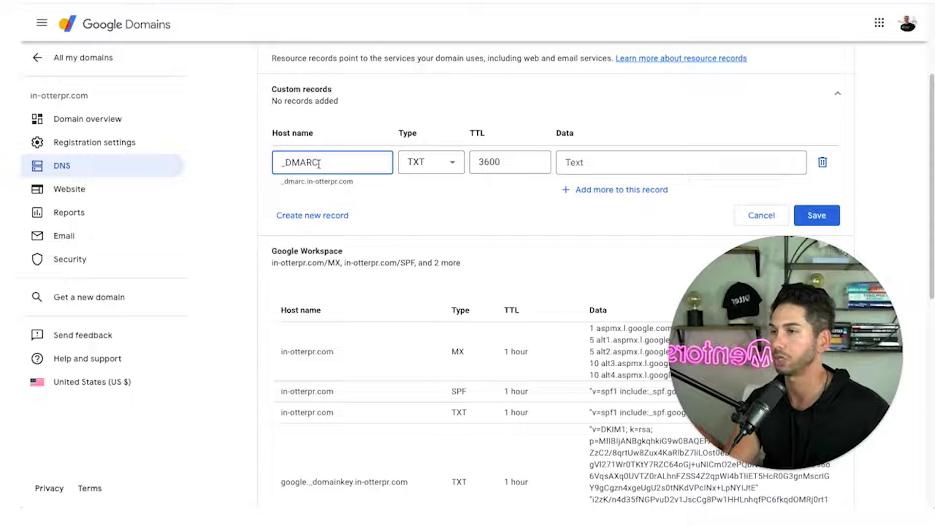
Paste the p=none DMARC value into the _DMARC TXT record's data and save it.
left_click(574, 166)
key("ctrl+v")
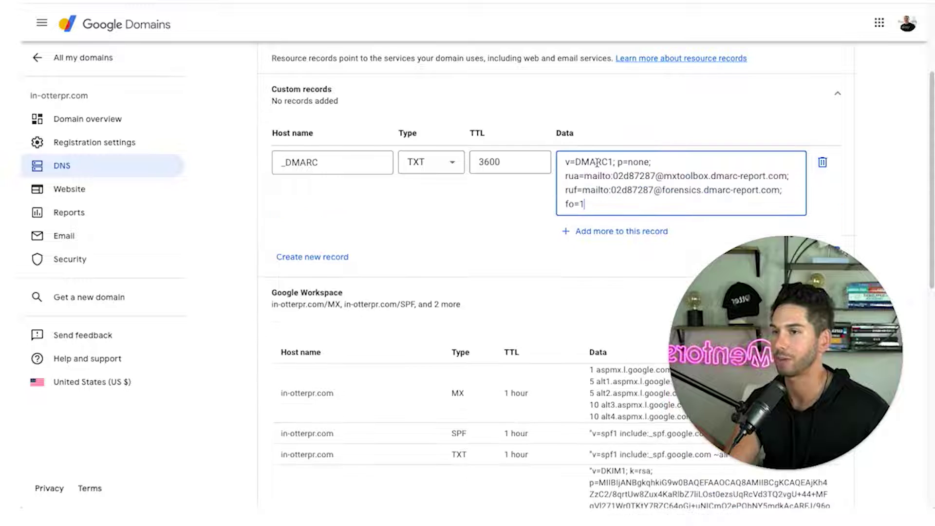
scroll(434, 198, "down", 1)
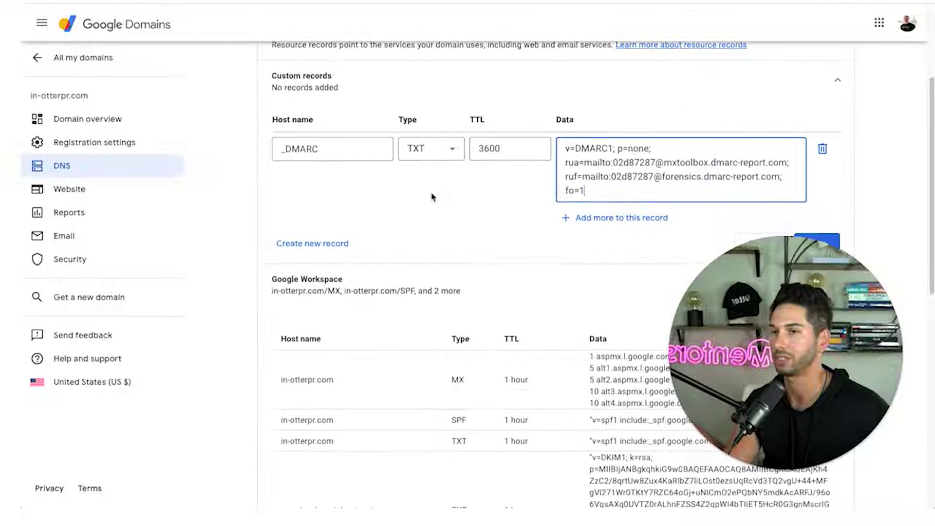
scroll(820, 185, "down", 3)
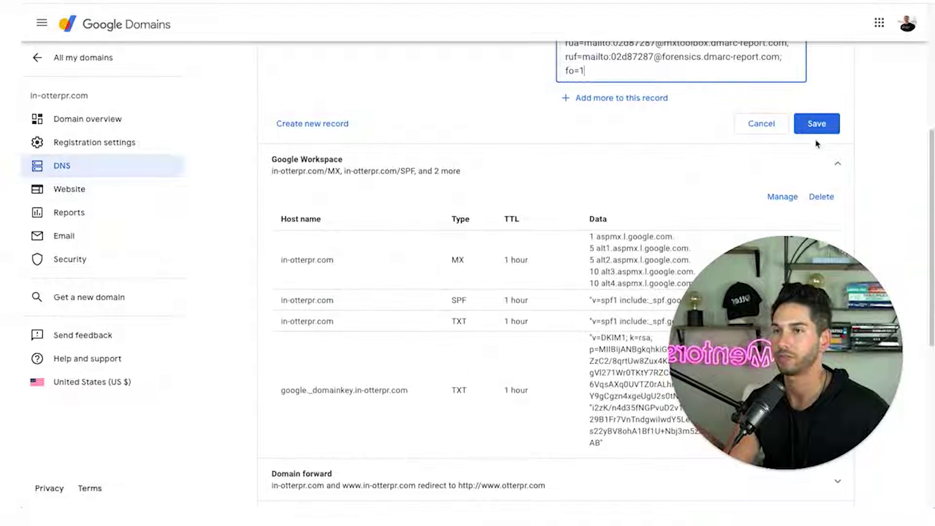
left_click(817, 124)
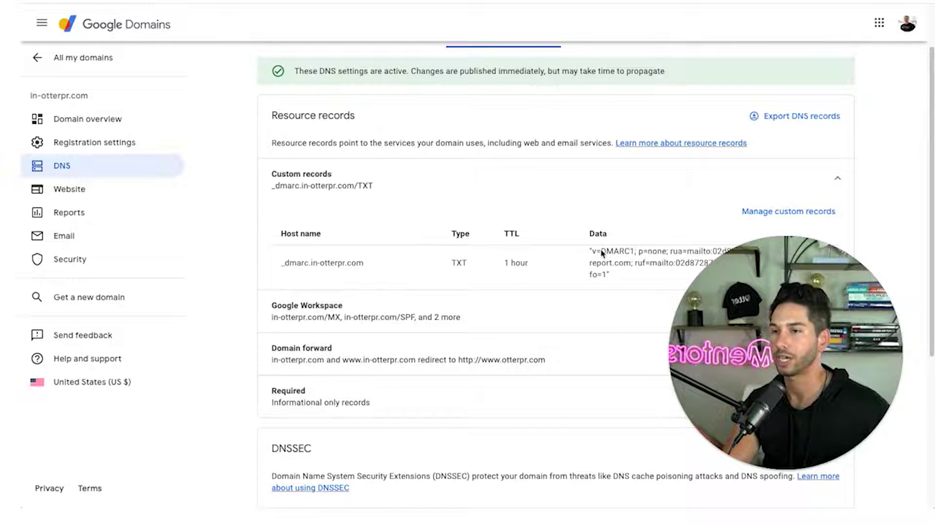
scroll(603, 253, "down", 1)
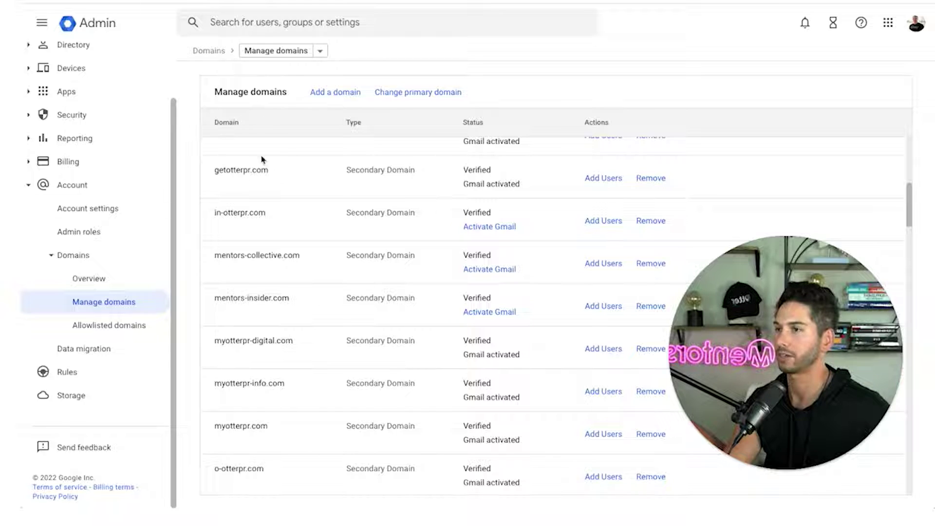
Open the Add new user form from the in-otterpr.com domain row.
left_click(599, 219)
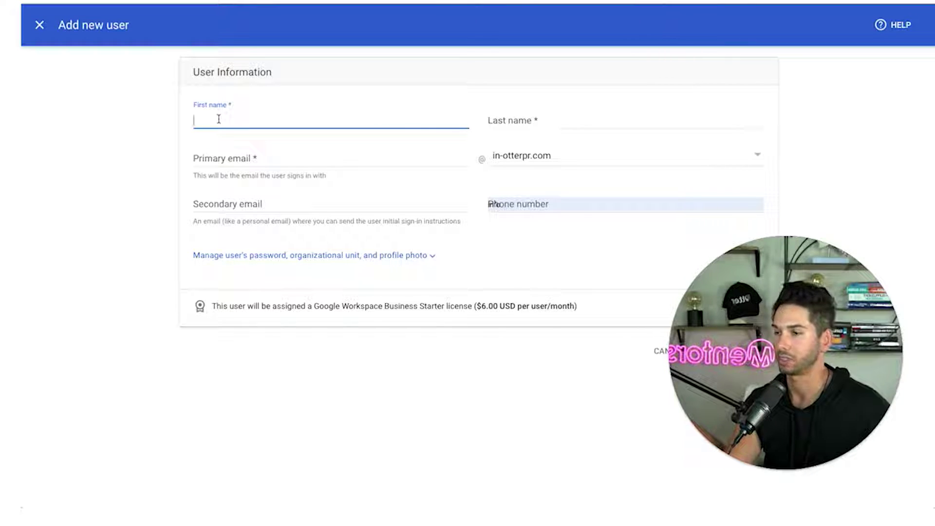
Enter the new user's first and last name.
key("Tab")
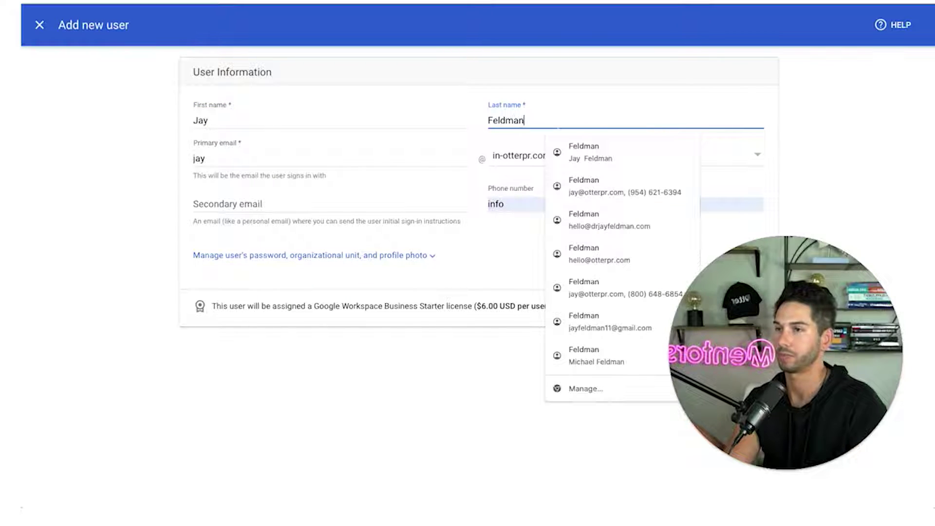
key("Tab")
Fill in the user's secondary email, undoing the unwanted autofill entries.
left_click(155, 208)
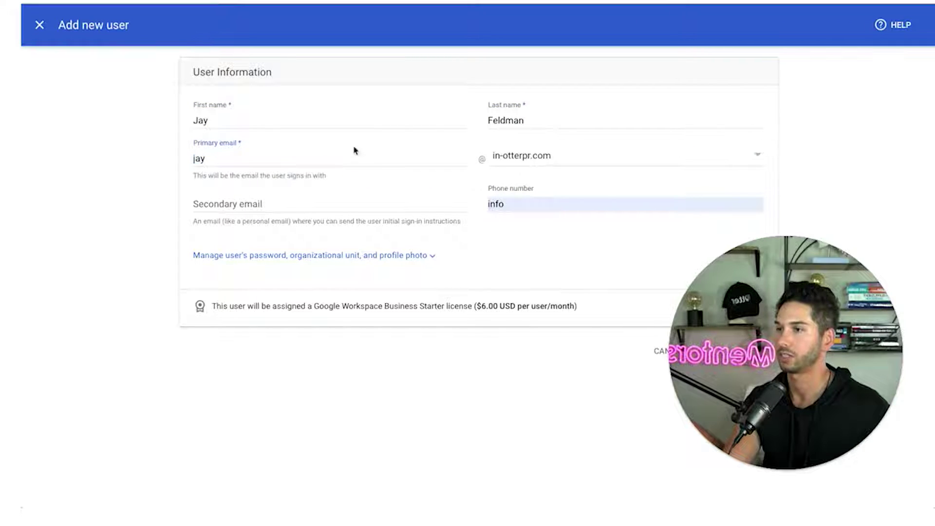
left_click(332, 204)
left_click(324, 225)
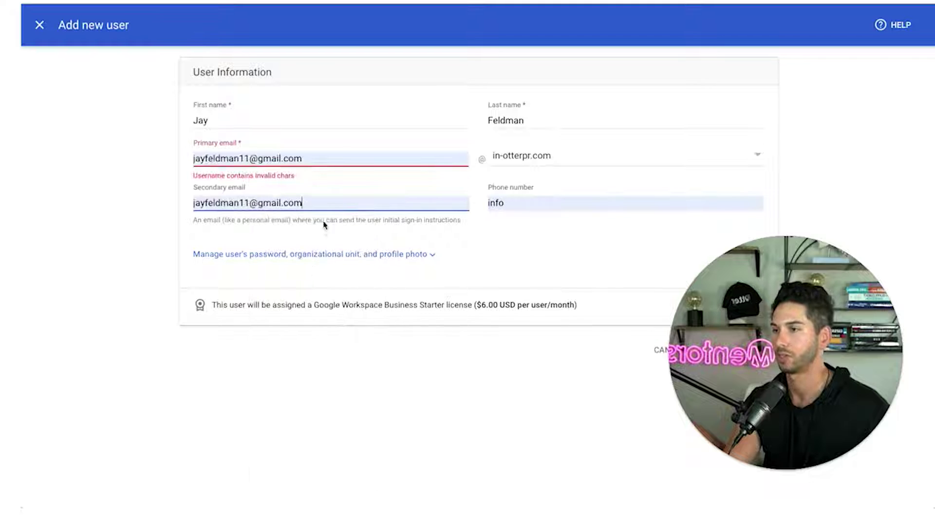
key("ctrl+z")
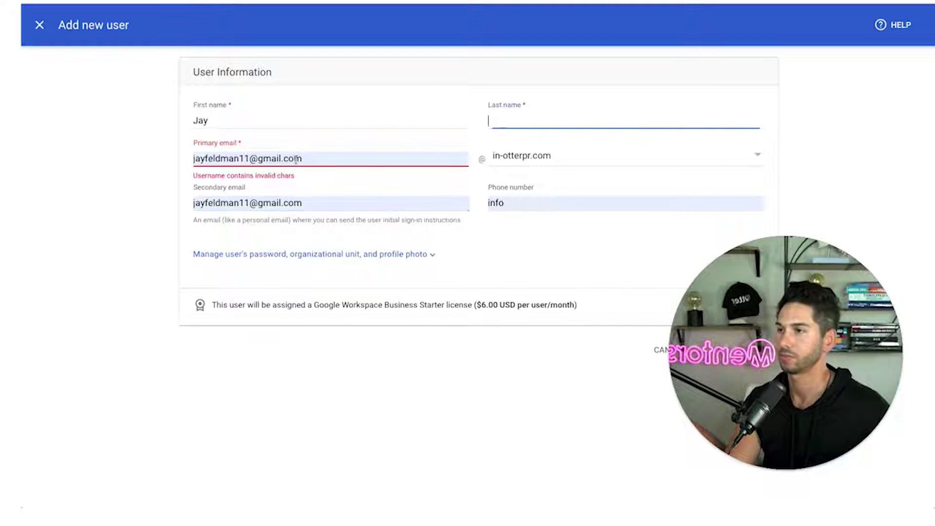
key("ctrl+z")
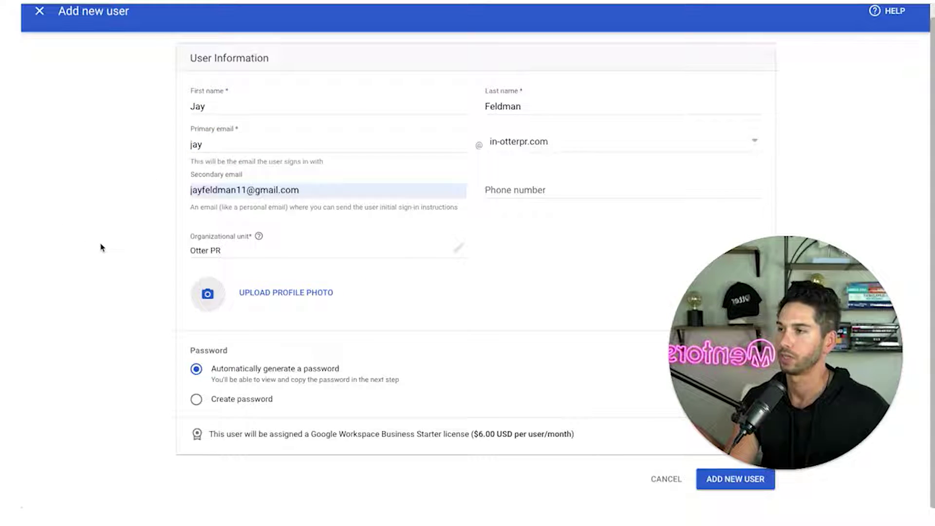
Attach a profile photo for the user from the Documents folder.
left_click(253, 295)
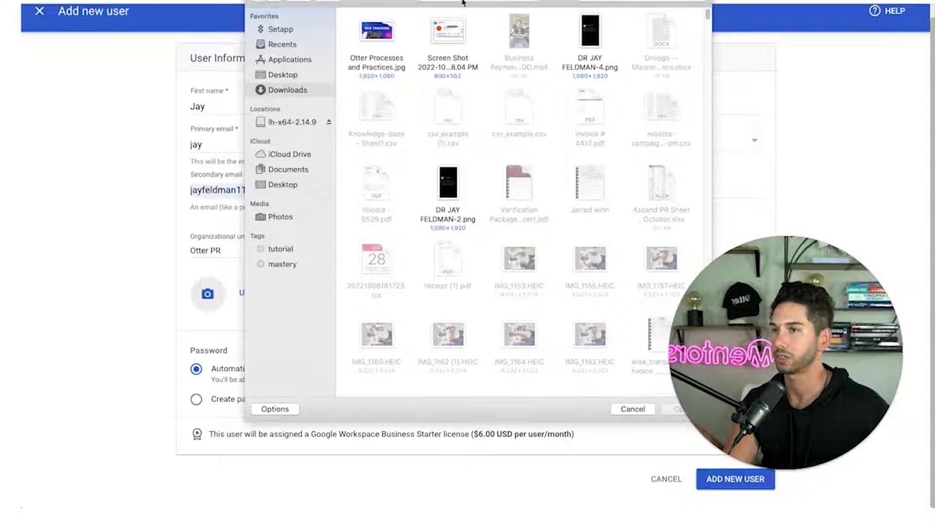
left_click(291, 168)
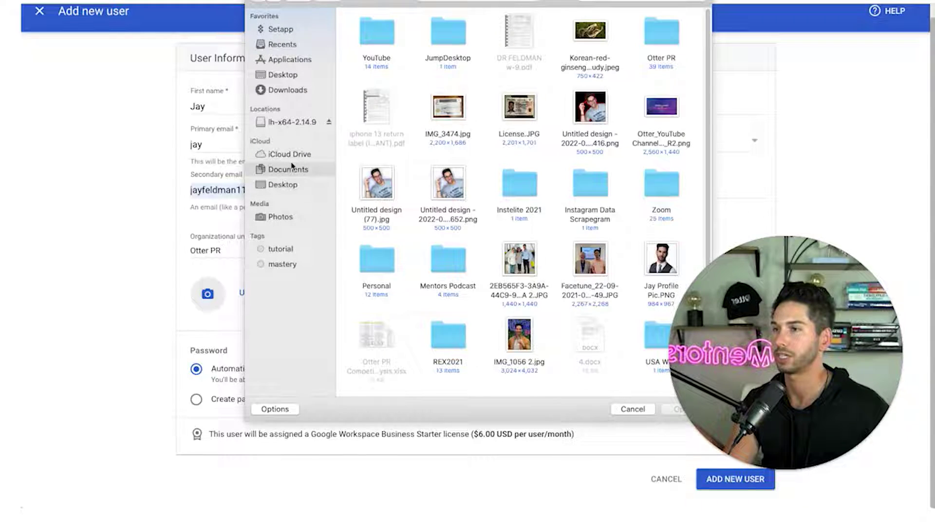
double_click(650, 259)
scroll(188, 279, "down", 1)
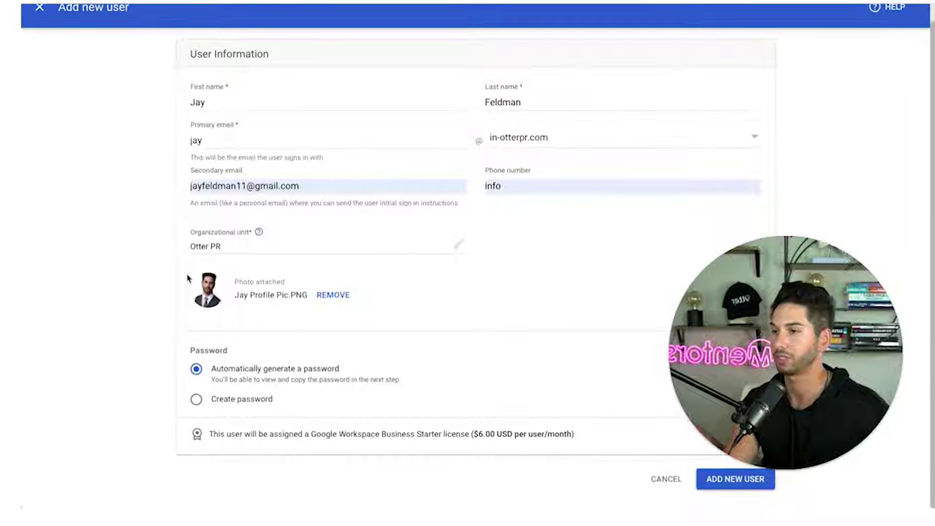
Submit the new user with ADD NEW USER and decline LastPass's password-update prompt.
left_click(714, 482)
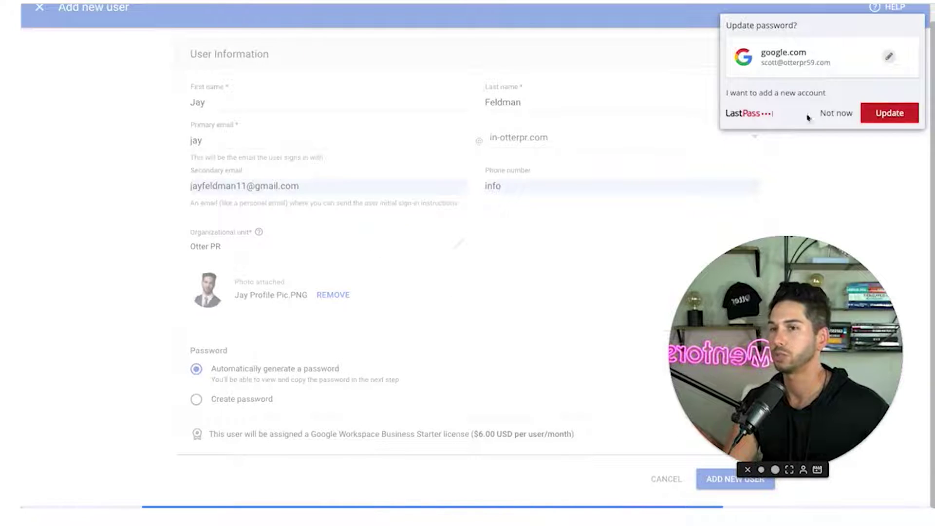
left_click(836, 114)
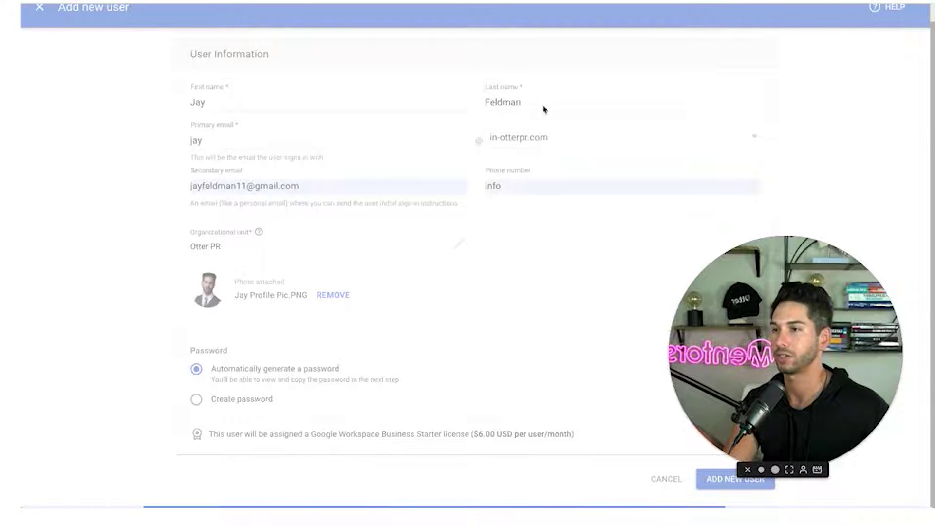